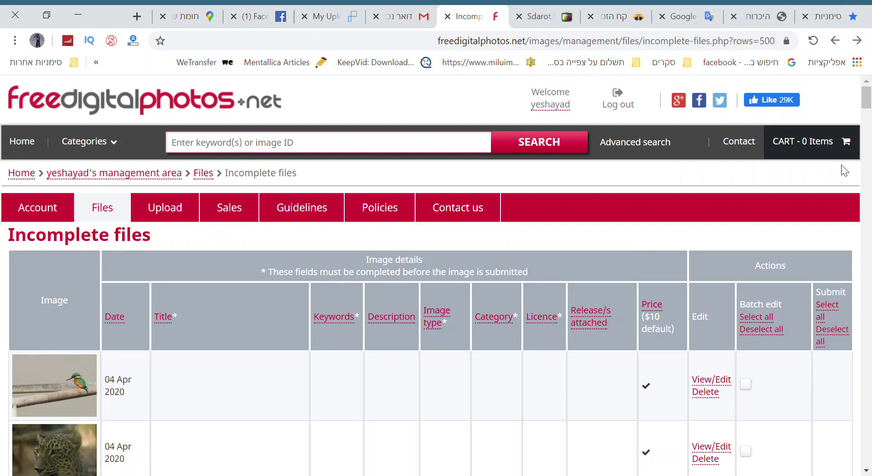
# Step: Examine the list of contributor guideline topics, from the FAQ through selling editorial images
pyautogui.moveTo(867, 95)
pyautogui.mouseDown()
pyautogui.moveTo(868, 104)
pyautogui.moveTo(867, 93)
pyautogui.mouseUp()
pyautogui.moveTo(297, 204)
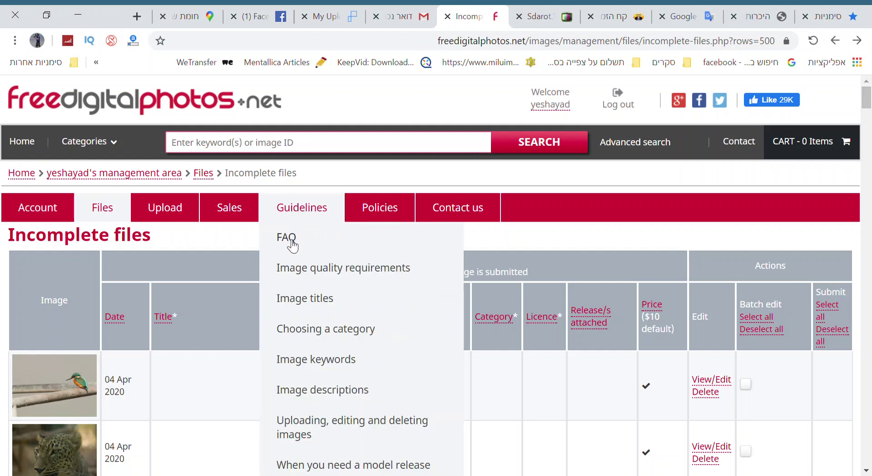
pyautogui.scroll(-1, 290, 273)
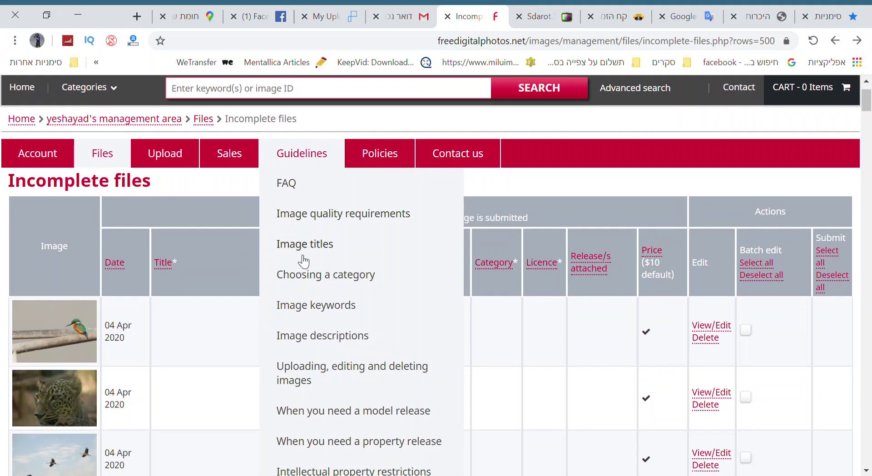
pyautogui.scroll(-1, 309, 261)
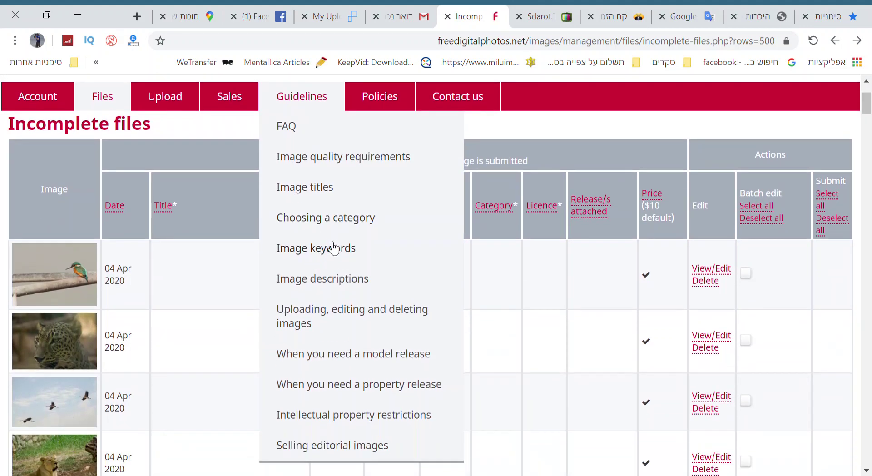
pyautogui.scroll(-1, 325, 270)
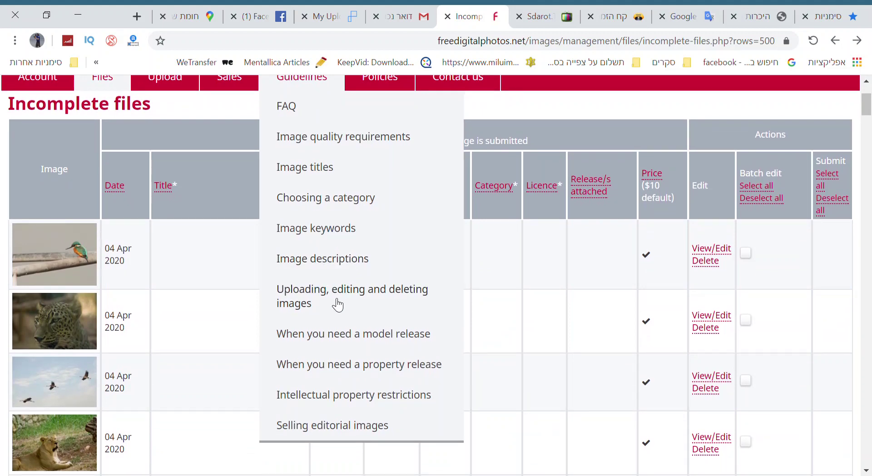
pyautogui.scroll(1, 342, 280)
pyautogui.scroll(-1, 343, 281)
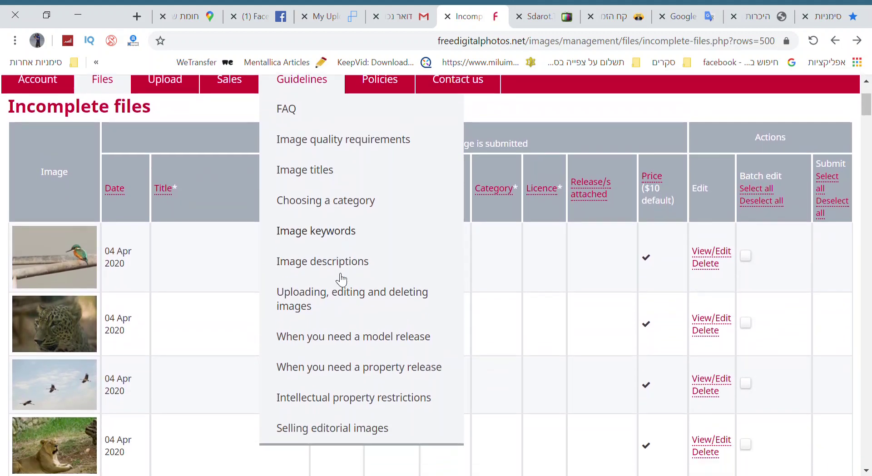
pyautogui.scroll(2, 341, 279)
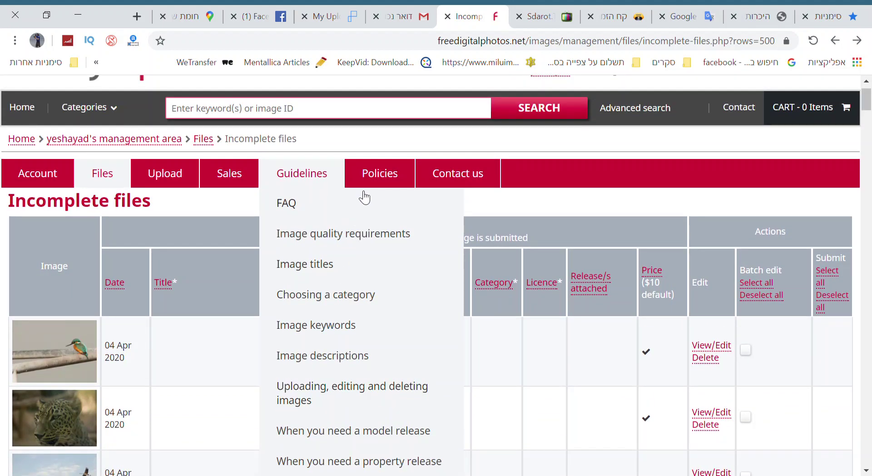
# Step: Open the Referral scheme policy and read its offer and qualification rules
pyautogui.moveTo(375, 179)
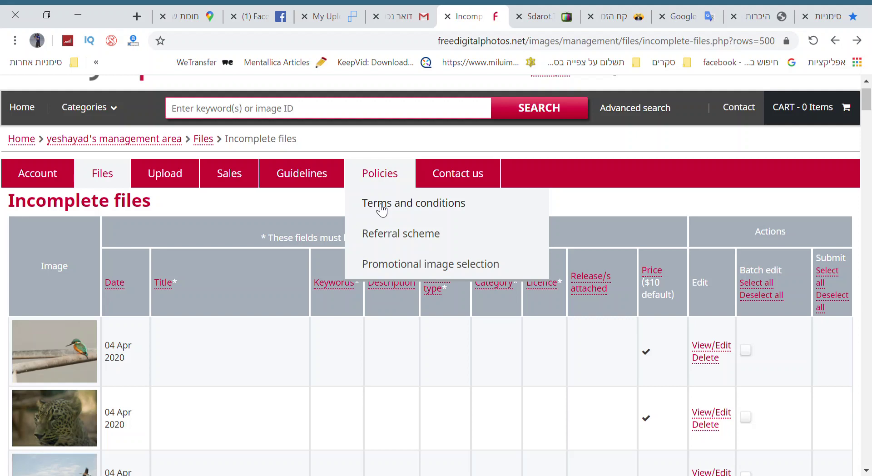
pyautogui.click(398, 243)
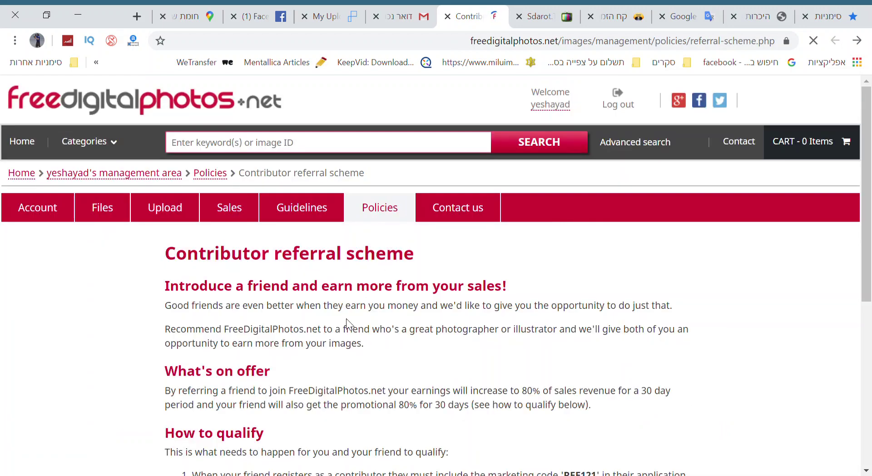
pyautogui.scroll(-4, 346, 320)
pyautogui.scroll(2, 348, 325)
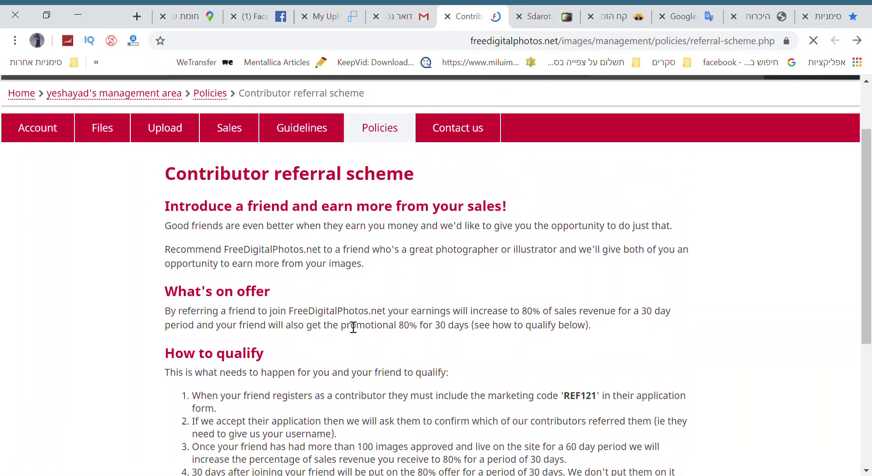
pyautogui.scroll(-1, 353, 327)
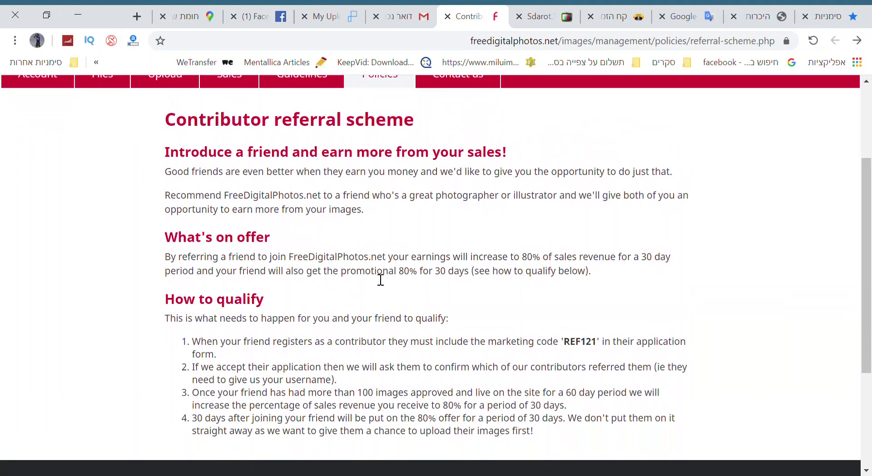
pyautogui.scroll(-3, 355, 282)
pyautogui.scroll(6, 355, 281)
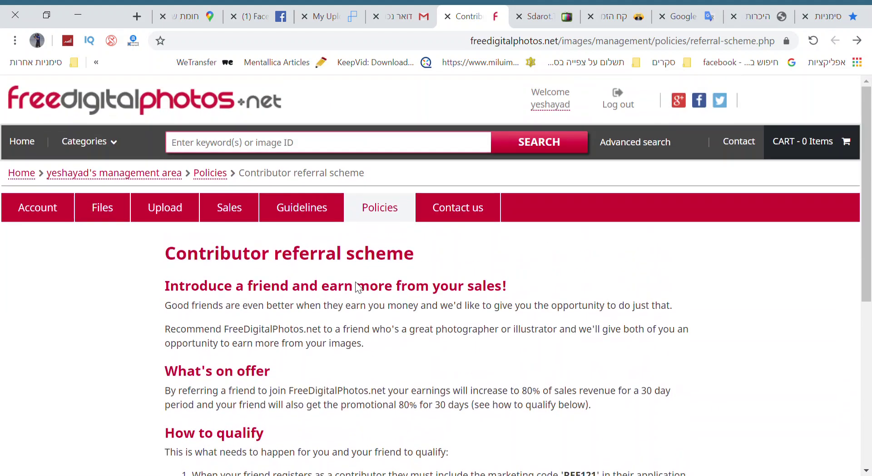
# Step: Check the earnings overview on the Sales page, and open the upload page for multiple files
pyautogui.click(233, 217)
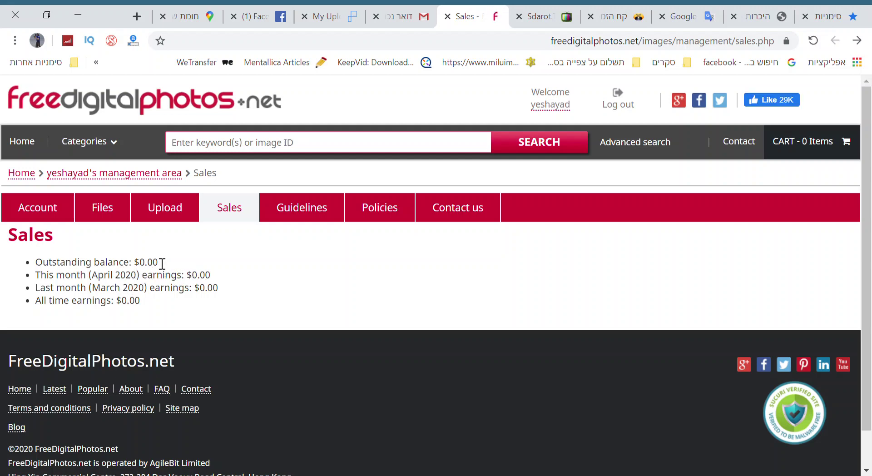
pyautogui.moveTo(169, 218)
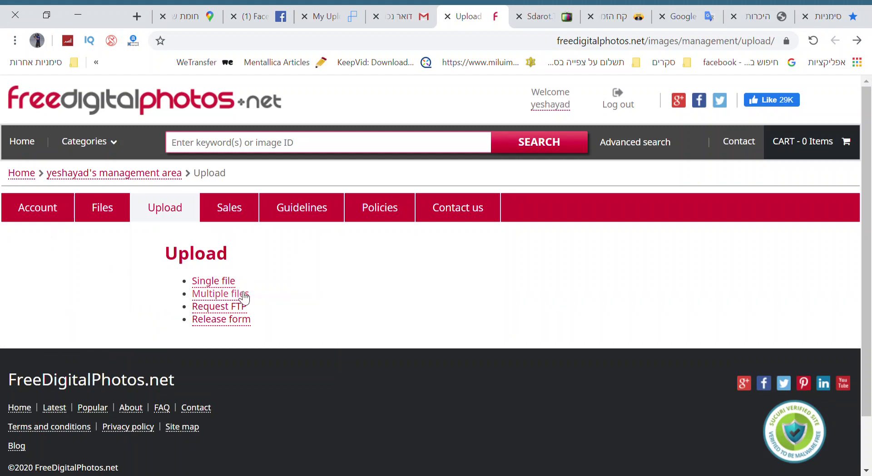
pyautogui.click(227, 295)
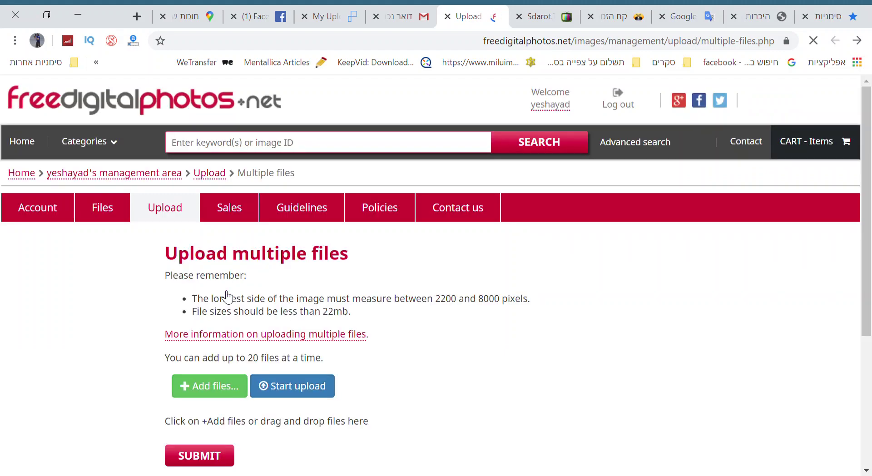
pyautogui.scroll(-2, 375, 350)
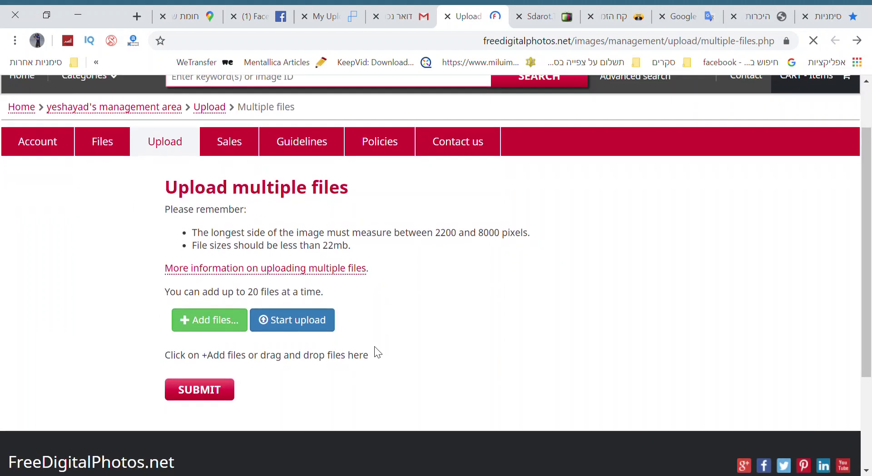
# Step: Try adding "WhatsApp Image 2020-04-05 at 15.53.35.jpeg" to the upload list, and remove it again
pyautogui.click(216, 321)
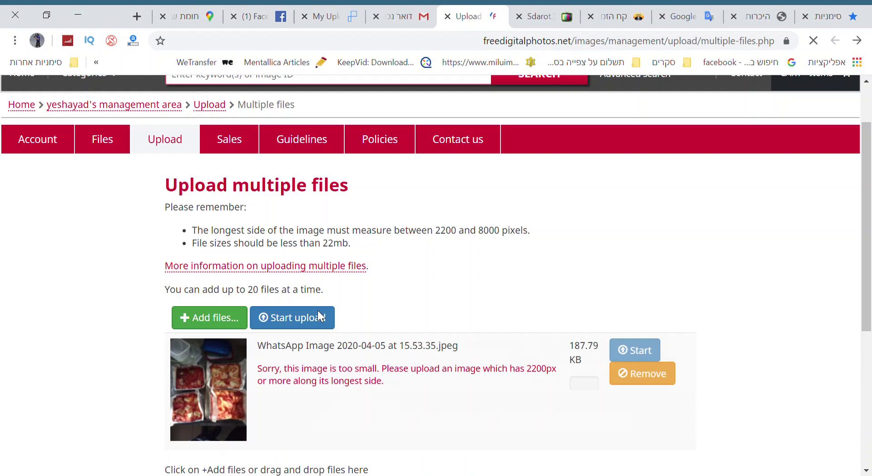
pyautogui.scroll(-1, 413, 357)
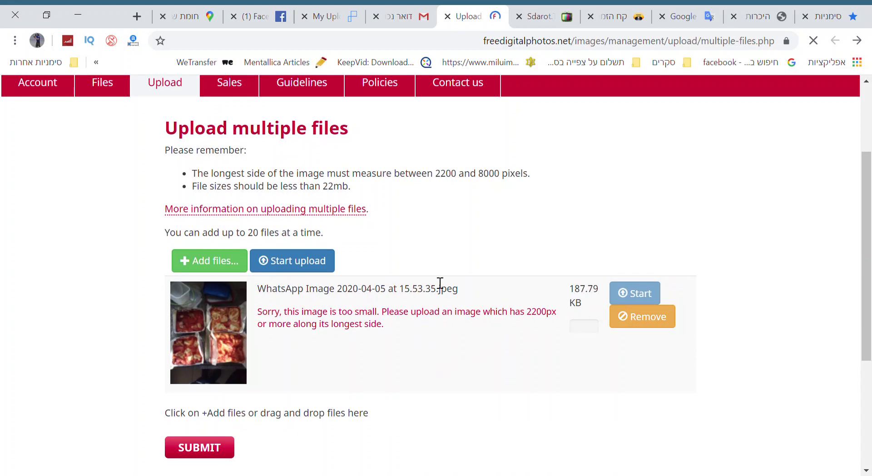
pyautogui.click(655, 323)
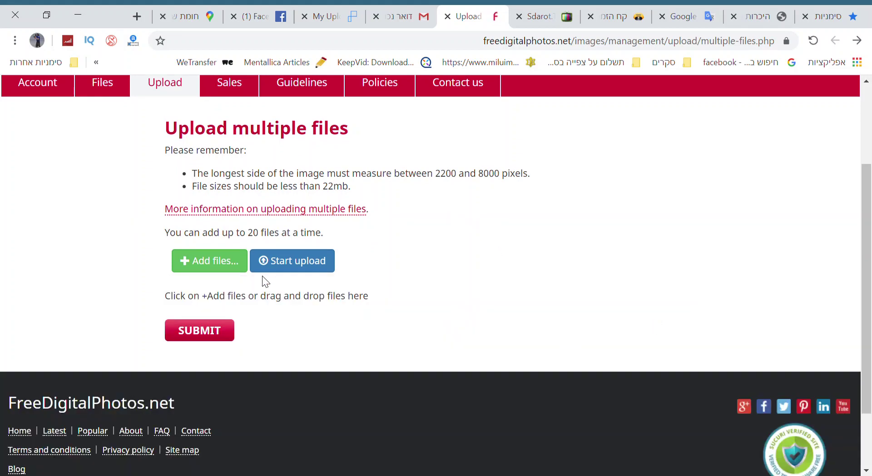
# Step: Add the batch of photos from IMG_0005.jpg to IMG_0444.jpg to the list and start uploading them all
pyautogui.click(233, 266)
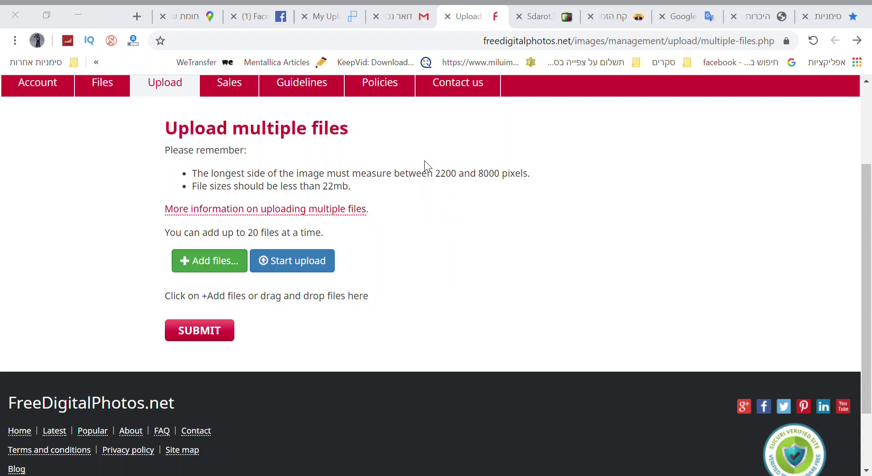
pyautogui.click(333, 307)
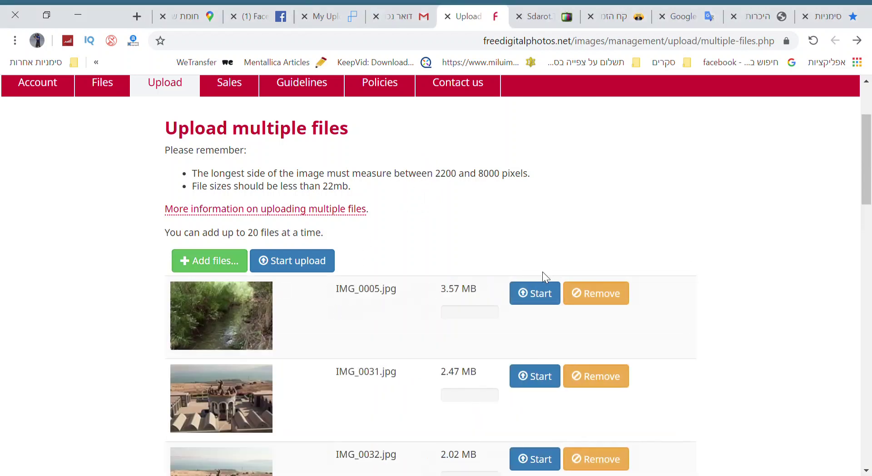
pyautogui.click(325, 264)
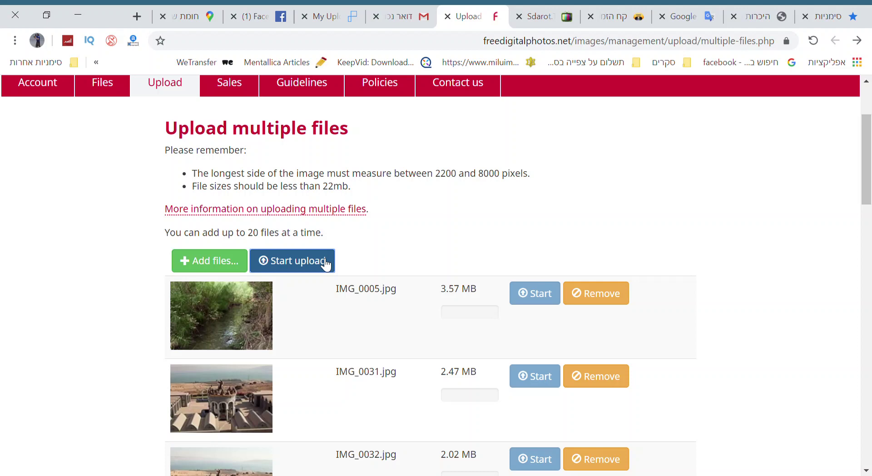
# Step: Monitor the upload progress of all listed photos through to the last file, IMG_0444.jpg
pyautogui.scroll(-6, 391, 303)
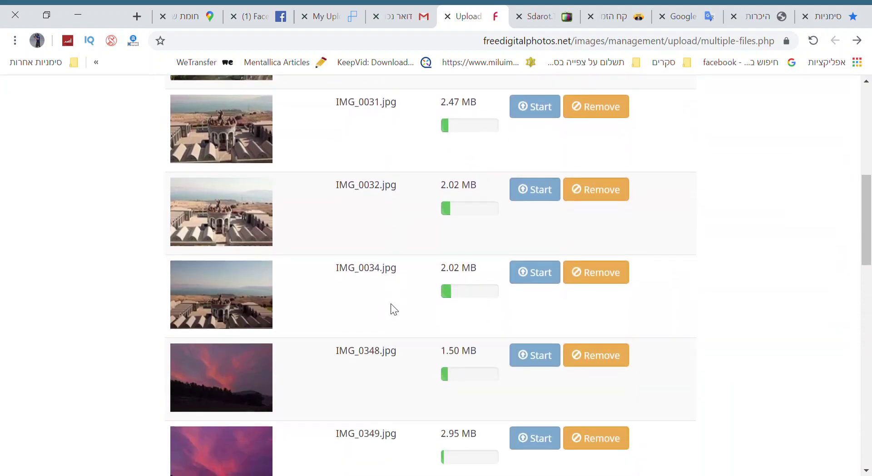
pyautogui.scroll(-12, 391, 304)
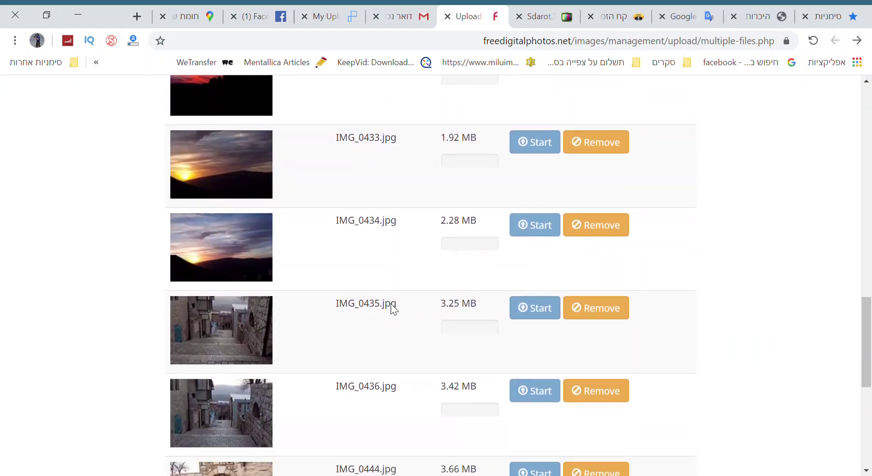
pyautogui.scroll(-4, 392, 304)
pyautogui.scroll(8, 391, 304)
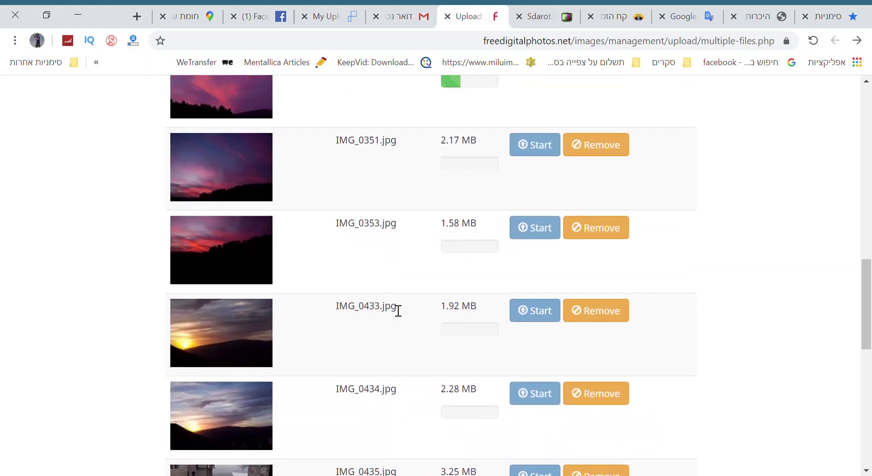
pyautogui.scroll(14, 398, 311)
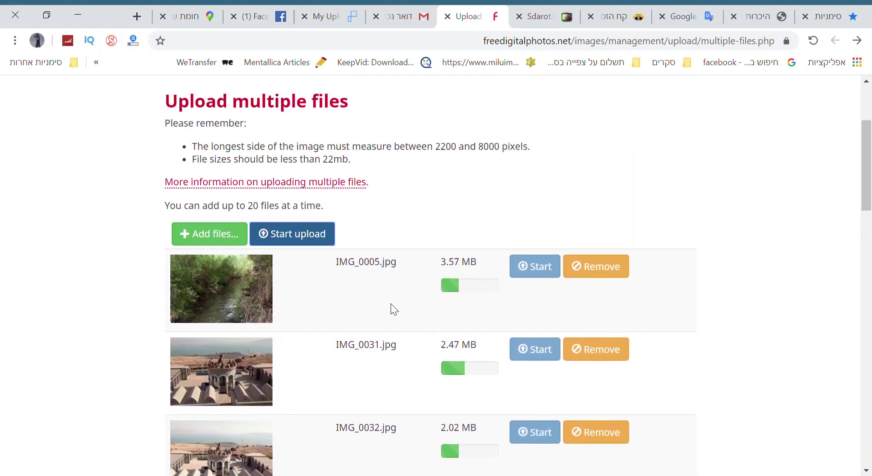
pyautogui.scroll(1, 391, 303)
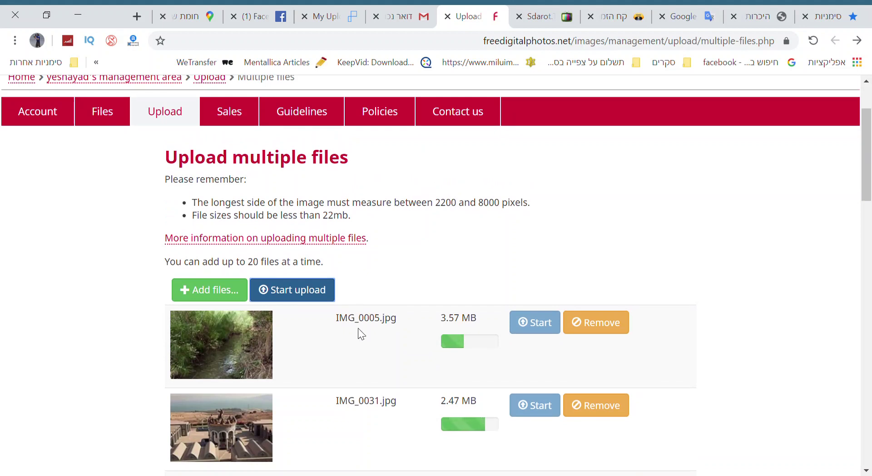
pyautogui.scroll(-2, 358, 328)
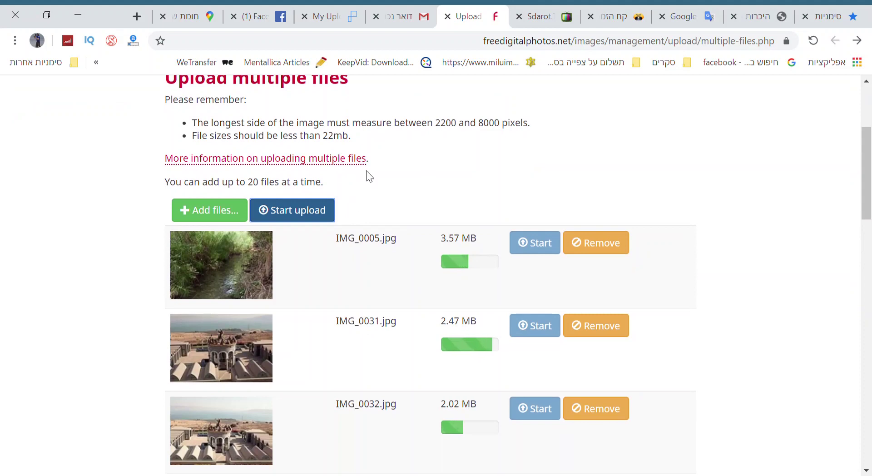
pyautogui.scroll(-1, 377, 232)
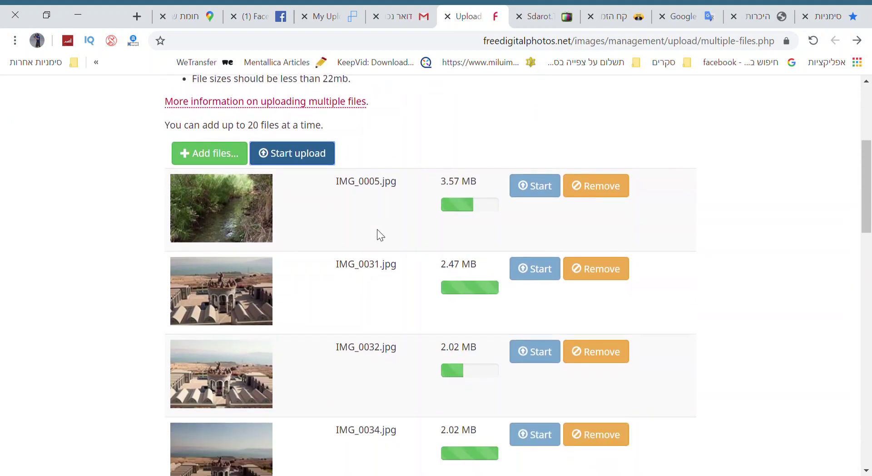
pyautogui.scroll(-1, 377, 230)
pyautogui.scroll(-3, 377, 230)
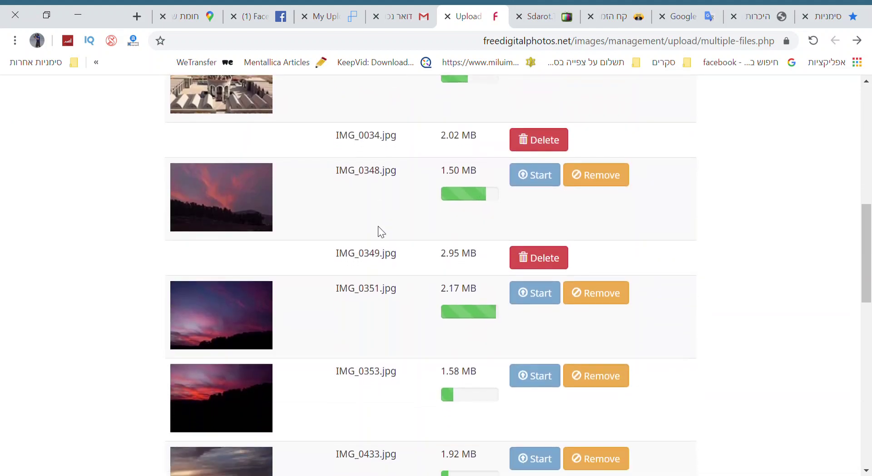
pyautogui.scroll(1, 378, 227)
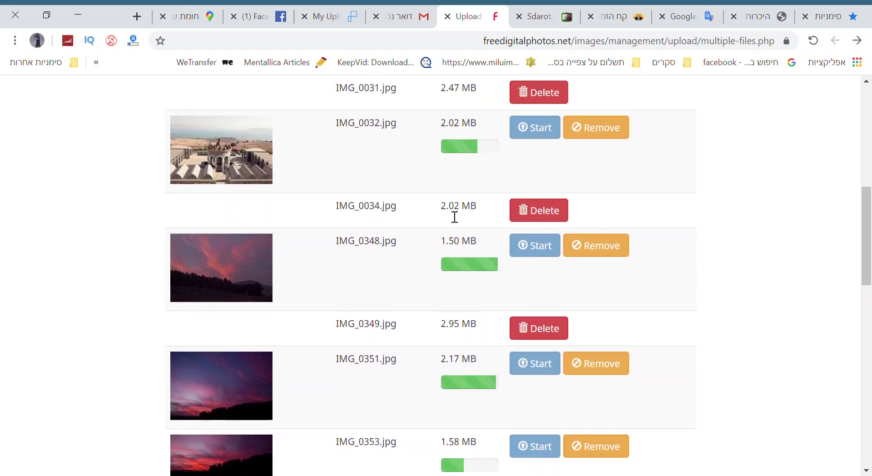
pyautogui.scroll(1, 323, 232)
pyautogui.scroll(3, 321, 228)
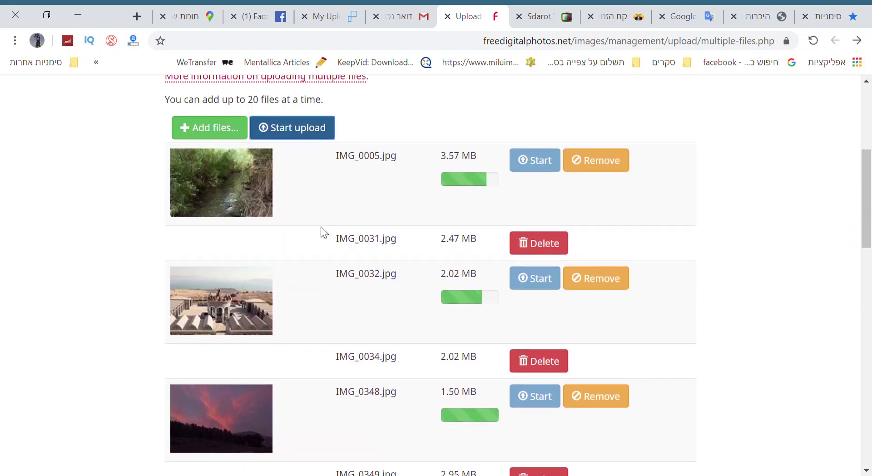
pyautogui.scroll(-5, 322, 228)
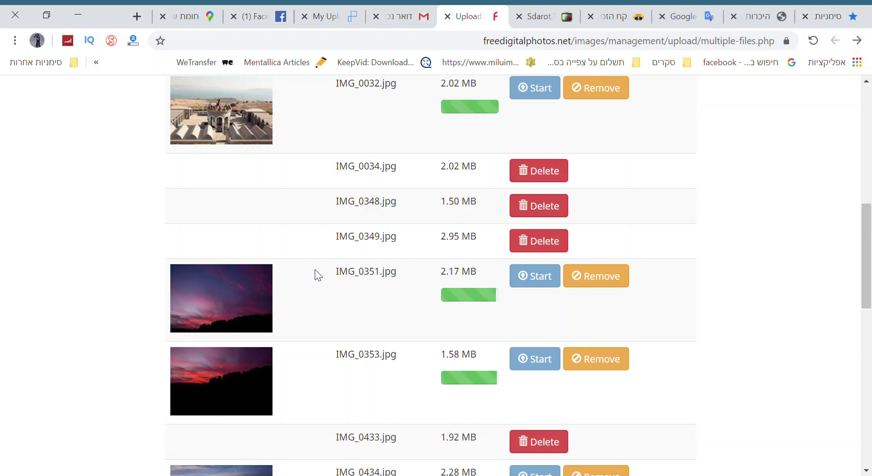
pyautogui.moveTo(871, 249); pyautogui.dragTo(871, 149)
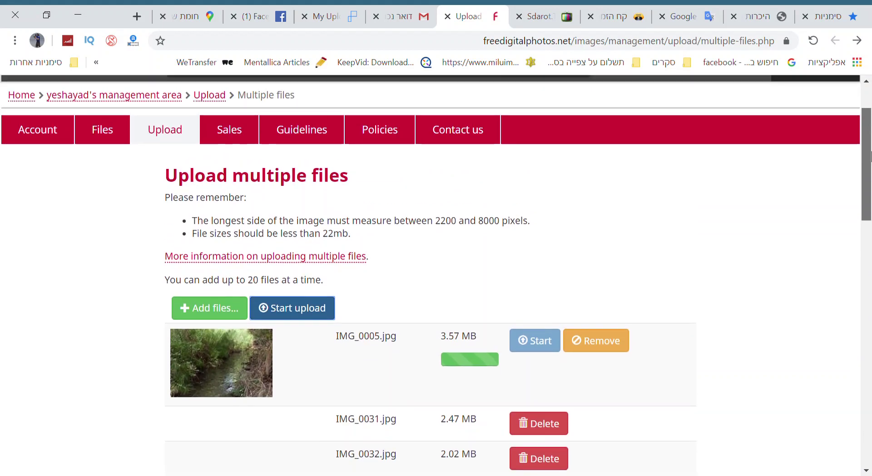
pyautogui.moveTo(165, 149)
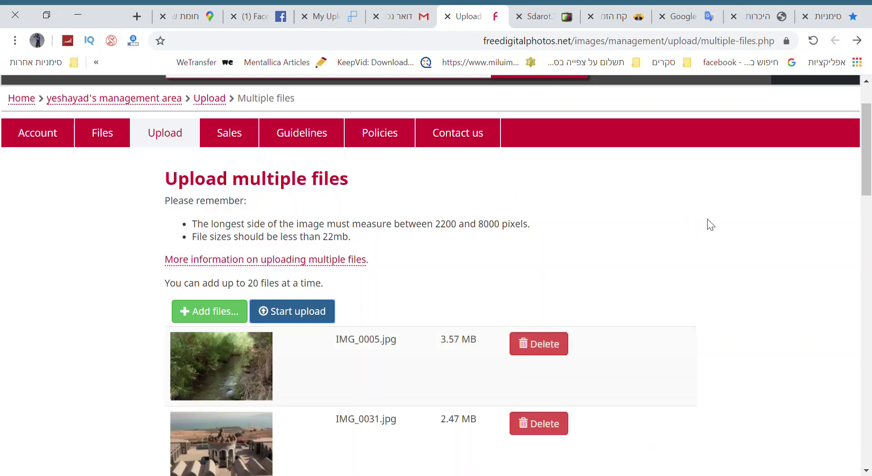
pyautogui.moveTo(870, 177); pyautogui.dragTo(870, 438)
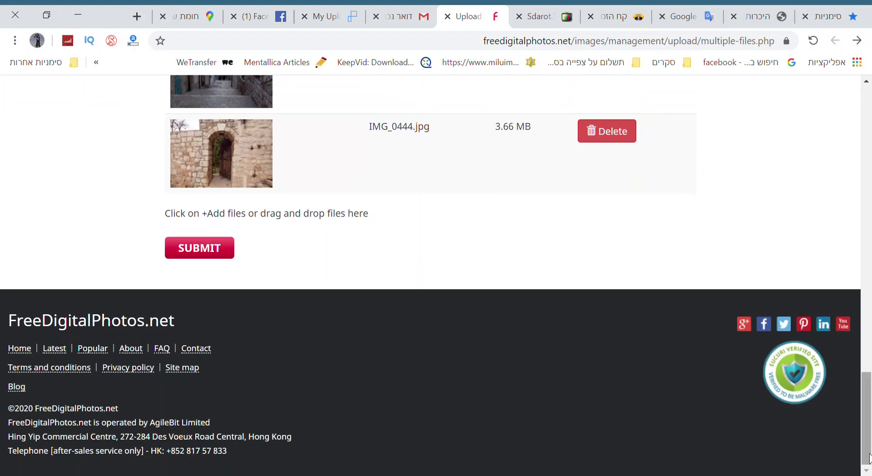
# Step: Submit the uploaded batch of photos and go back to upload more images
pyautogui.click(223, 255)
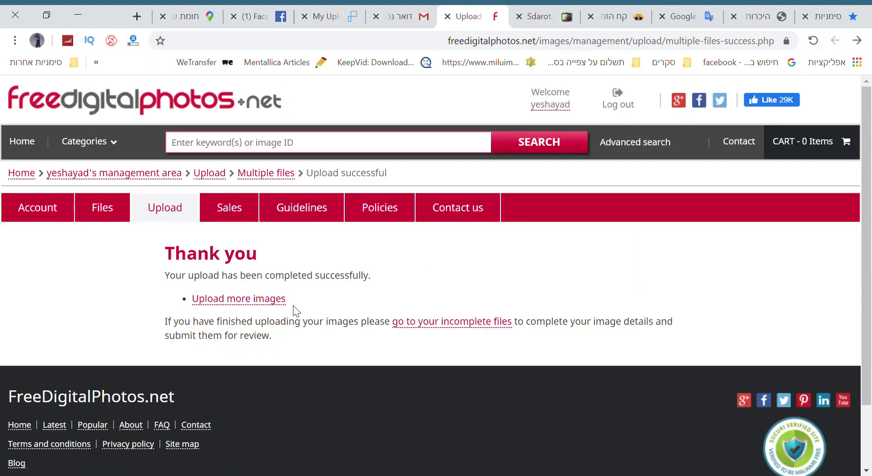
pyautogui.click(241, 300)
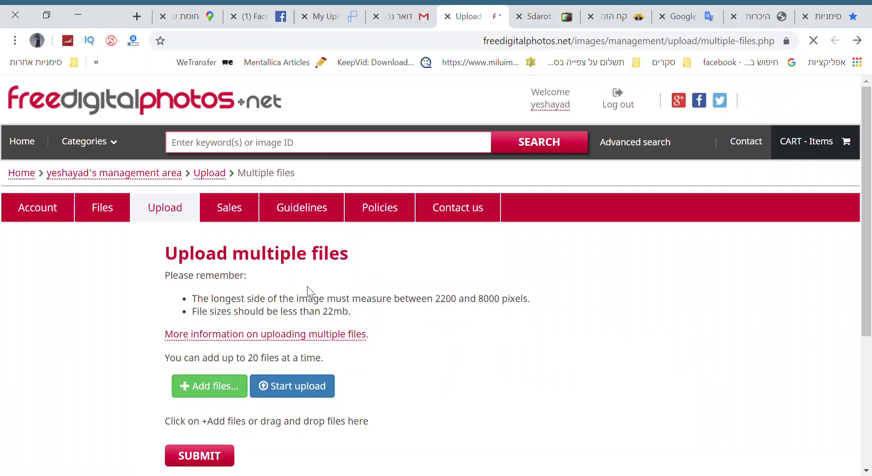
# Step: Open the FTP access request page and read how FTP uploading works and how to apply
pyautogui.moveTo(169, 206)
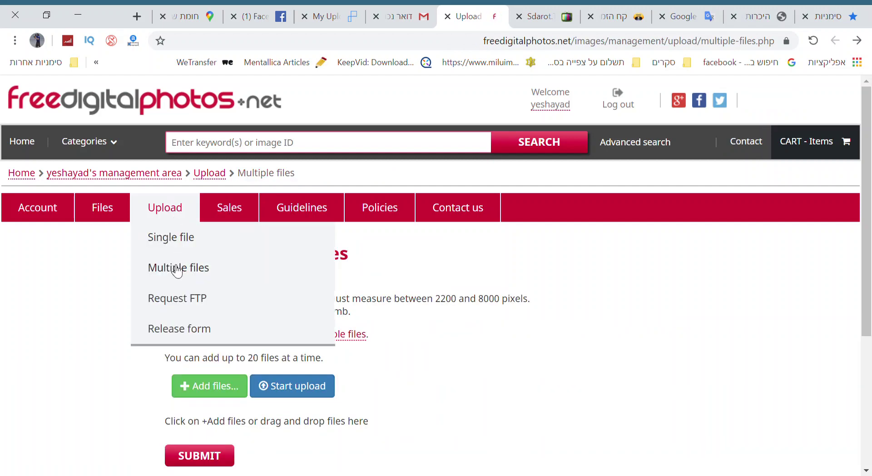
pyautogui.click(182, 304)
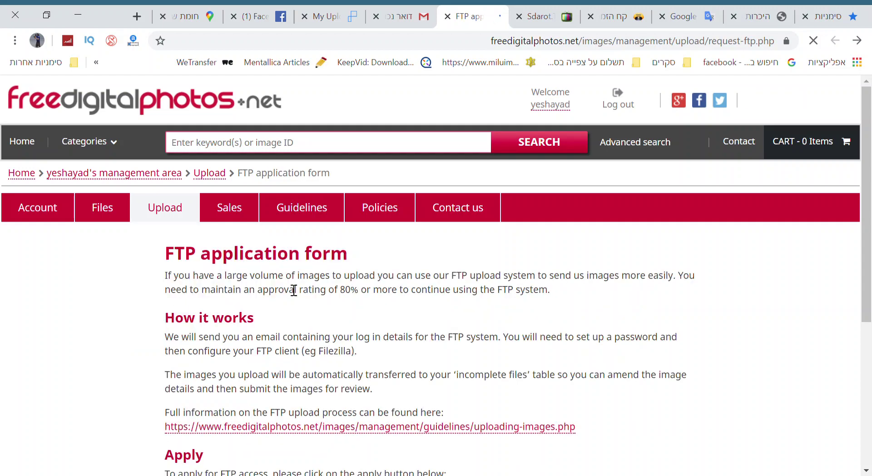
pyautogui.scroll(-1, 381, 312)
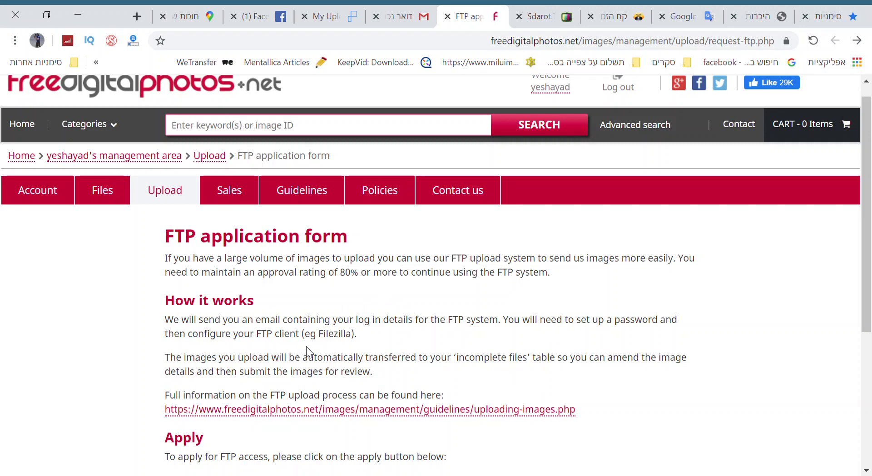
pyautogui.scroll(-1, 451, 343)
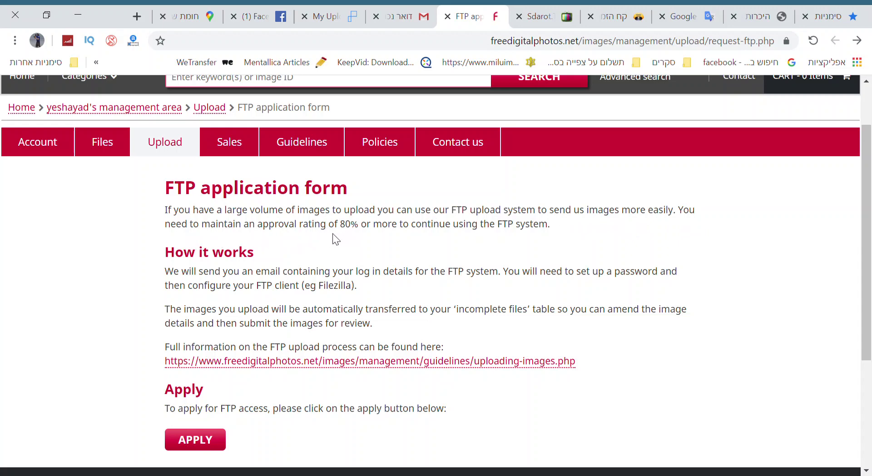
pyautogui.scroll(-2, 388, 279)
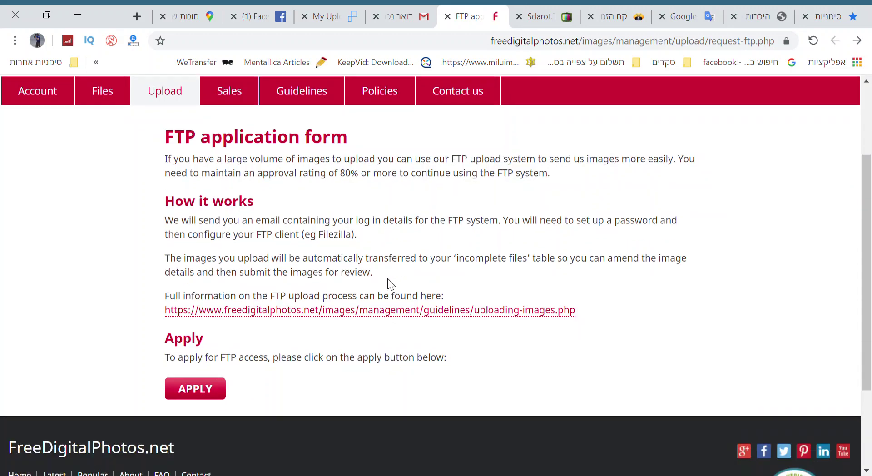
pyautogui.scroll(3, 388, 279)
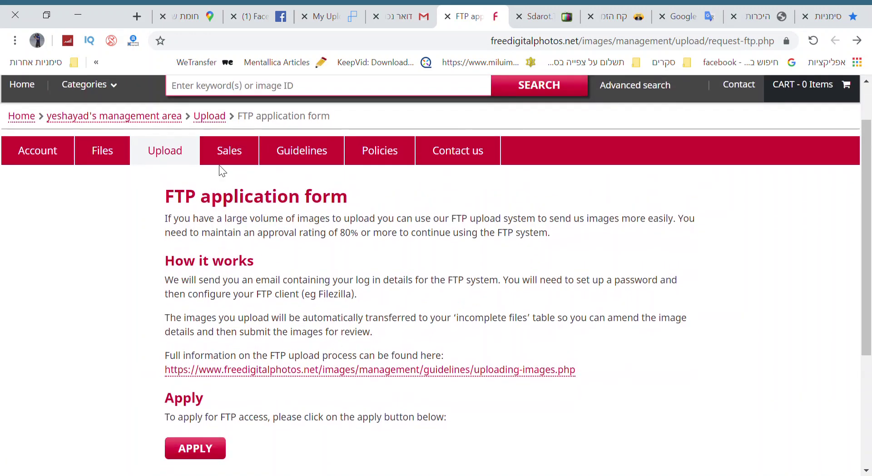
# Step: Open the list of incomplete files in the management area
pyautogui.moveTo(168, 156)
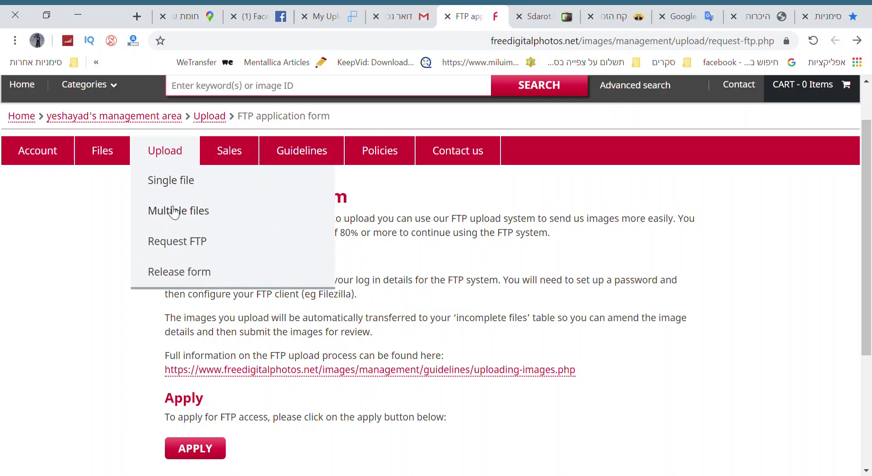
pyautogui.moveTo(125, 157)
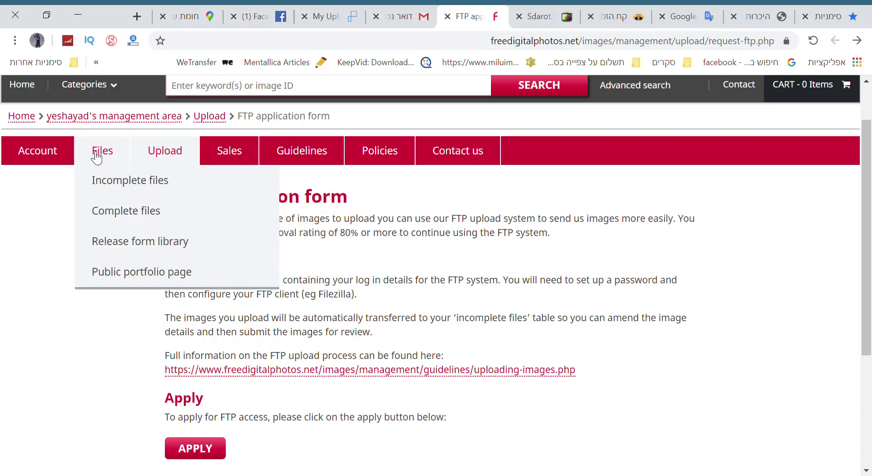
pyautogui.click(125, 185)
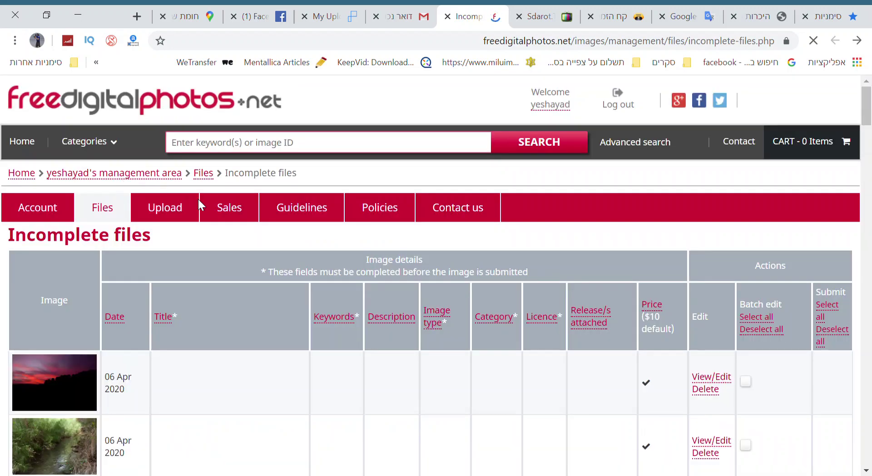
# Step: Mark the six sunset and red-sky photos dated 06 Apr 2020 for batch editing
pyautogui.scroll(-3, 207, 269)
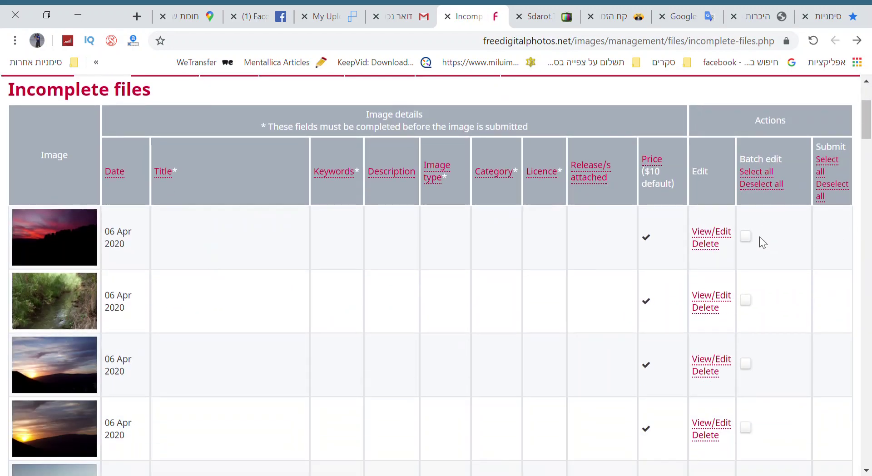
pyautogui.click(746, 236)
pyautogui.scroll(-2, 446, 316)
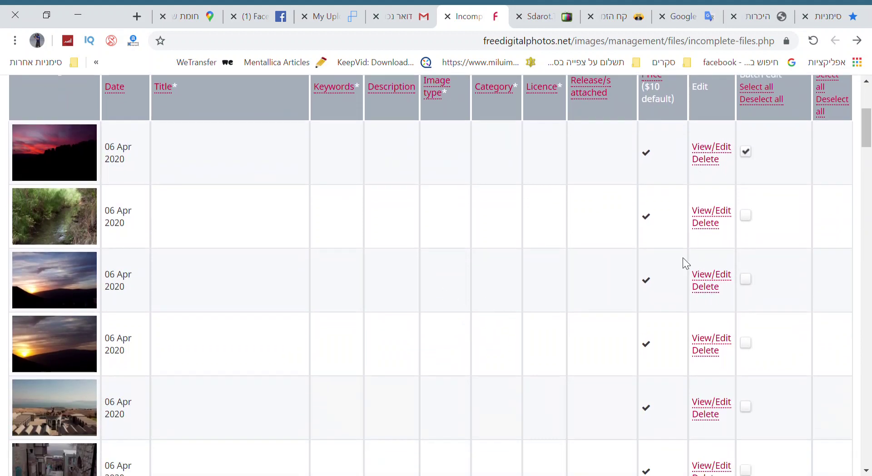
pyautogui.click(745, 279)
pyautogui.click(747, 344)
pyautogui.scroll(-6, 563, 381)
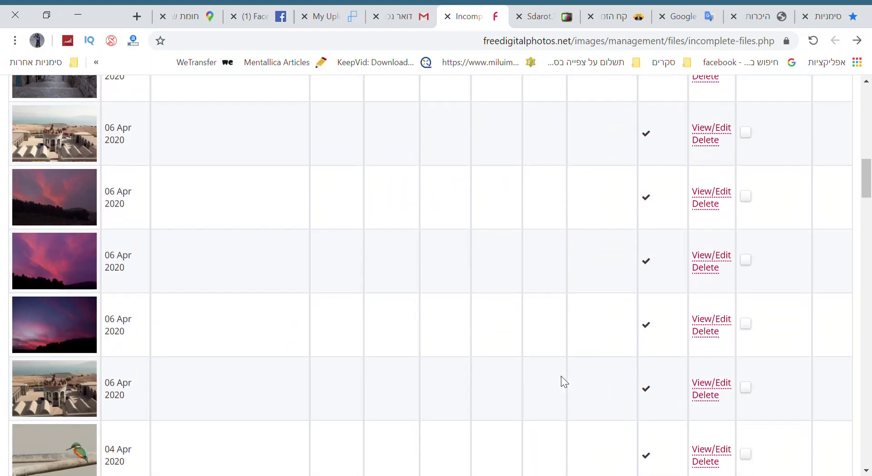
pyautogui.scroll(-1, 561, 377)
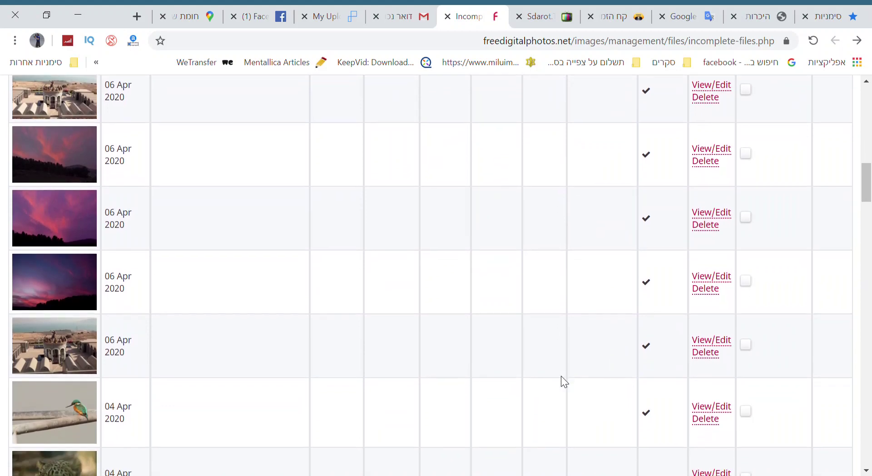
pyautogui.click(745, 153)
pyautogui.click(747, 220)
pyautogui.click(747, 281)
# Step: Look through the rest of the incomplete files and open the batch edit form for the marked photos
pyautogui.scroll(-15, 437, 353)
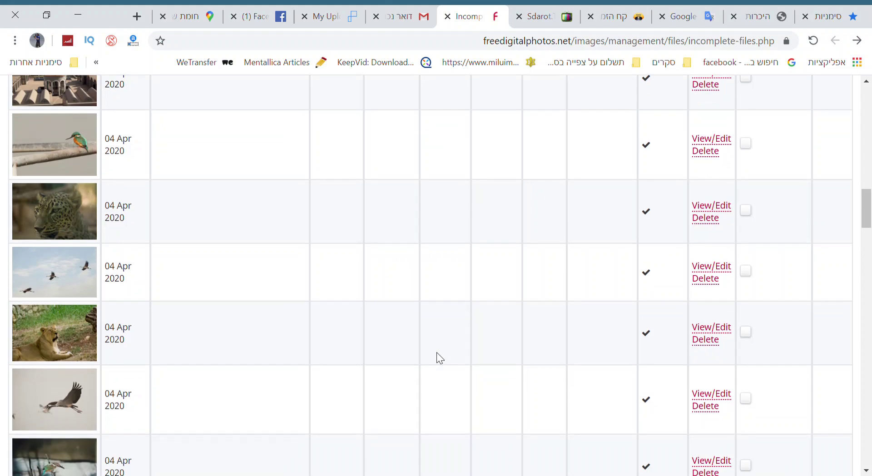
pyautogui.scroll(-15, 437, 353)
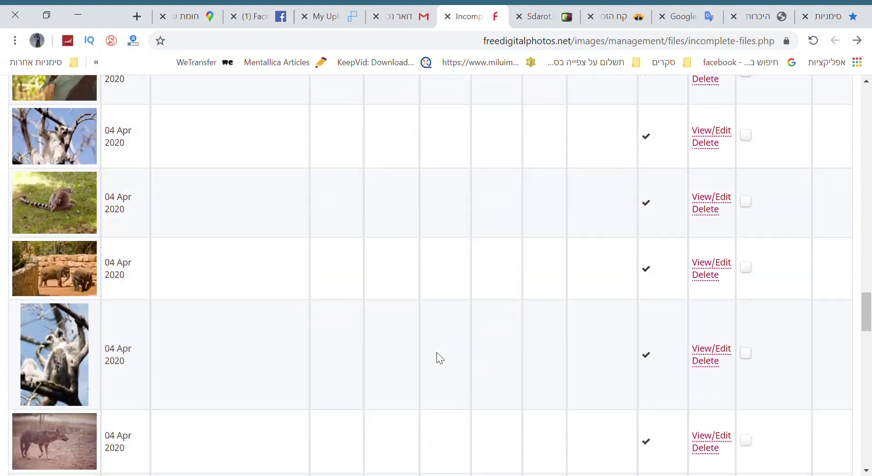
pyautogui.scroll(-8, 440, 358)
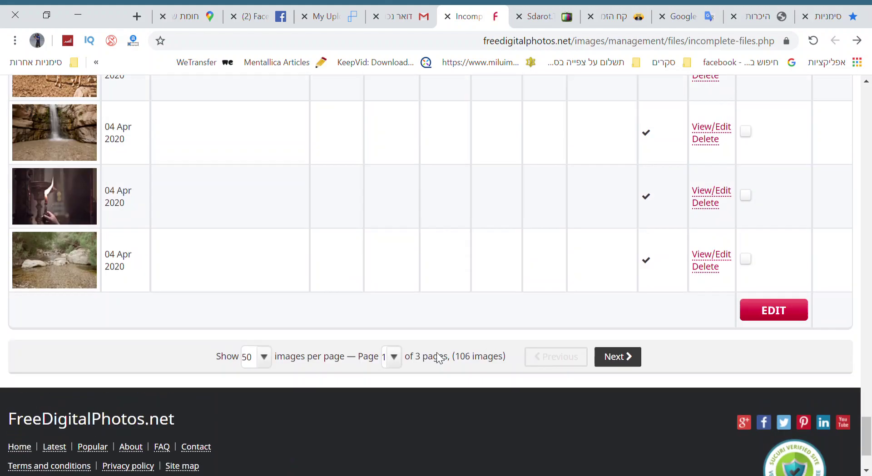
pyautogui.scroll(3, 440, 358)
pyautogui.scroll(-5, 440, 359)
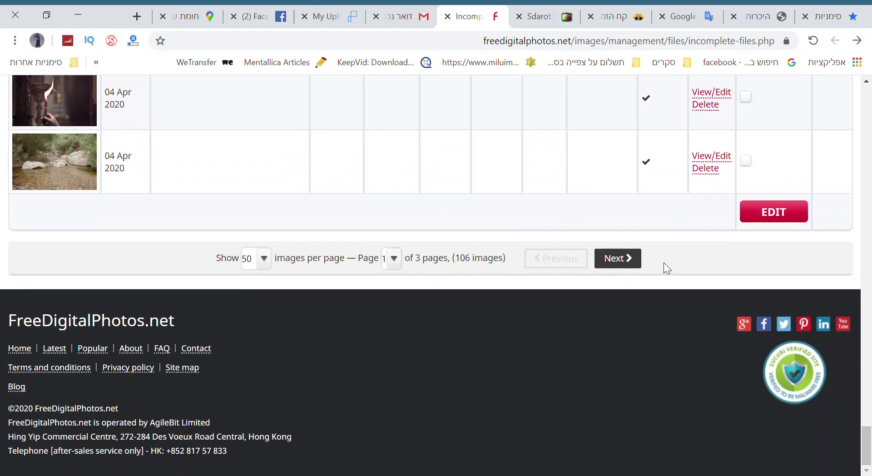
pyautogui.scroll(3, 623, 235)
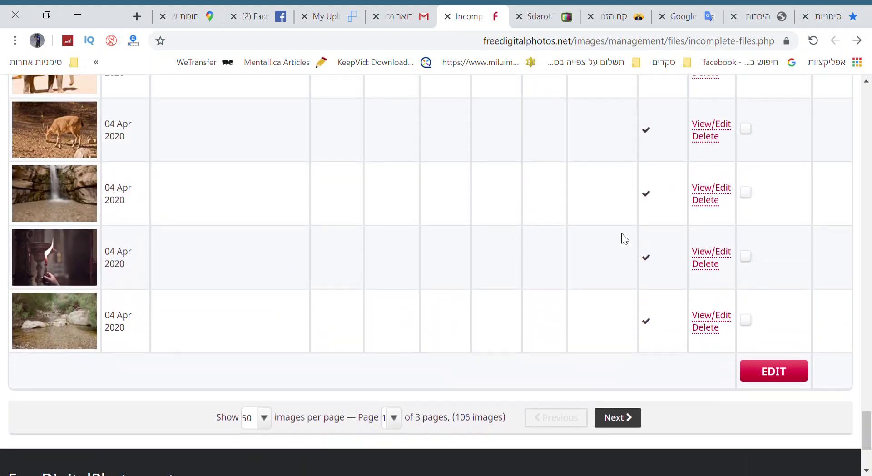
pyautogui.click(768, 367)
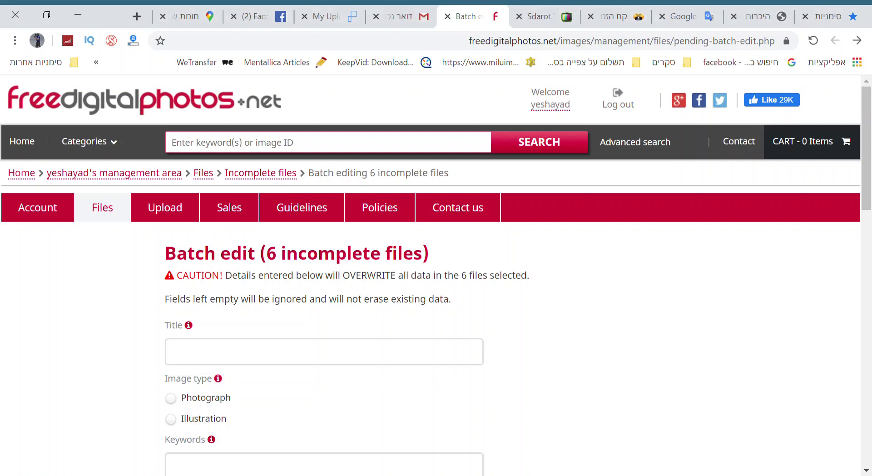
# Step: Enter "A crazy sunset in Israel Views of the Holy Land" as both the title and the description of the batch
pyautogui.click(328, 358)
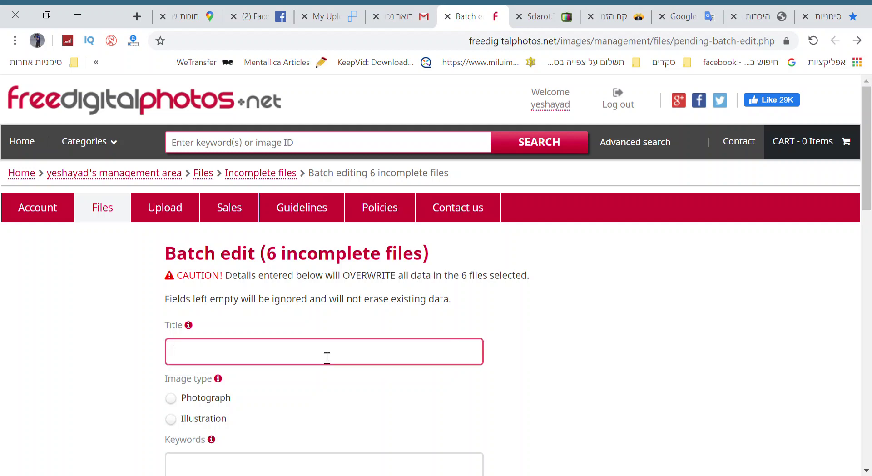
pyautogui.write('A crazy sunset in Israel Views of the Holy Land')
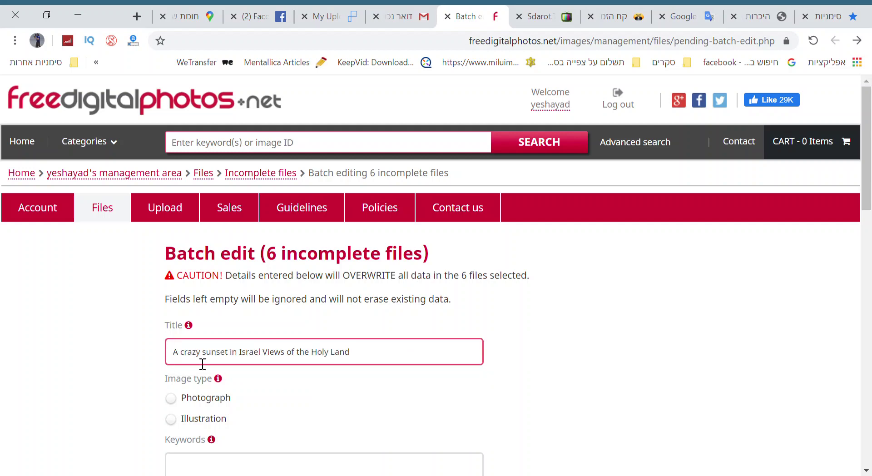
pyautogui.scroll(-2, 376, 369)
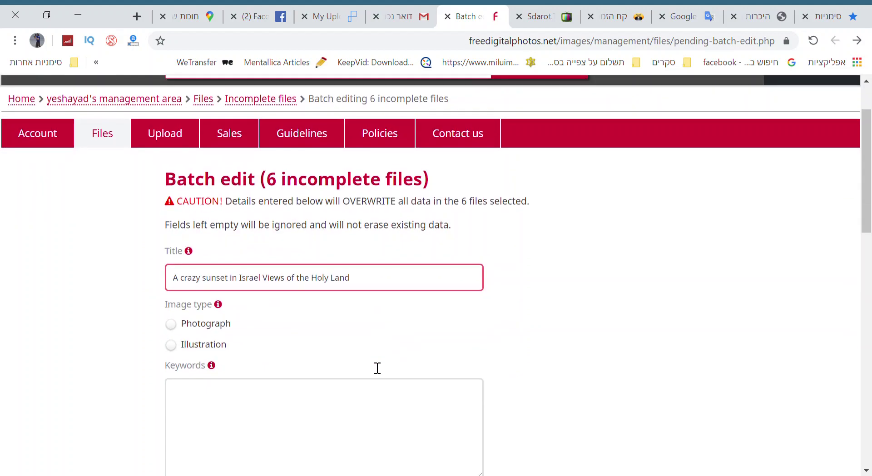
pyautogui.scroll(-3, 376, 368)
pyautogui.click(258, 408)
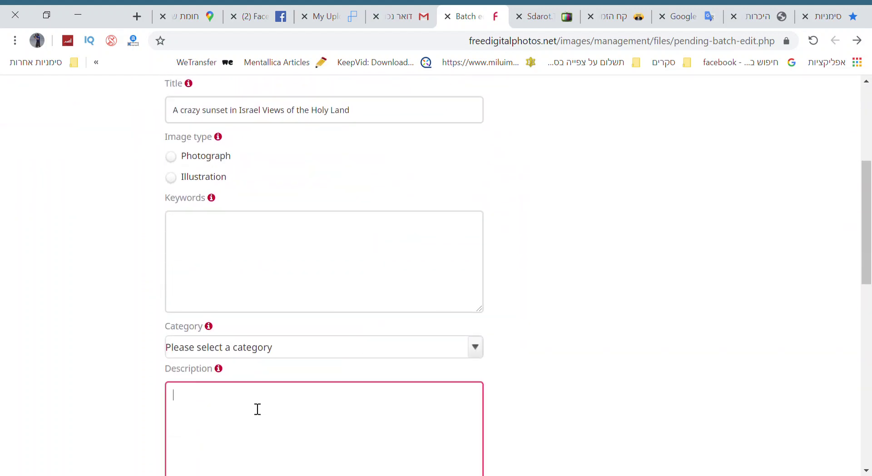
pyautogui.write('A crazy sunset in Israel Views of the Holy Land')
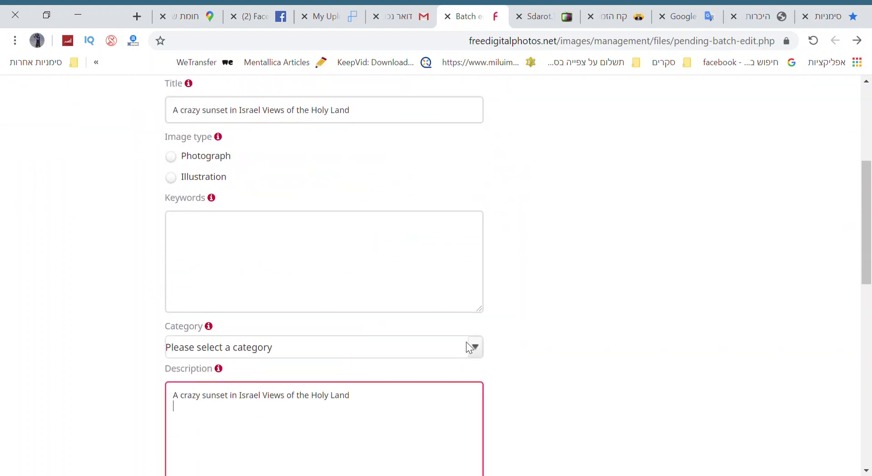
# Step: Set the image type to Photograph and shorten the title to "Sunset in Israel Views of the Holy Land"
pyautogui.click(172, 157)
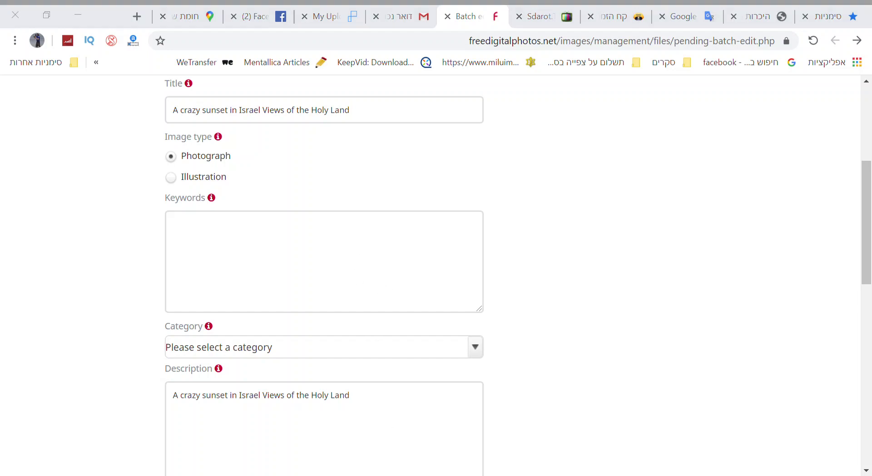
pyautogui.scroll(5, 306, 292)
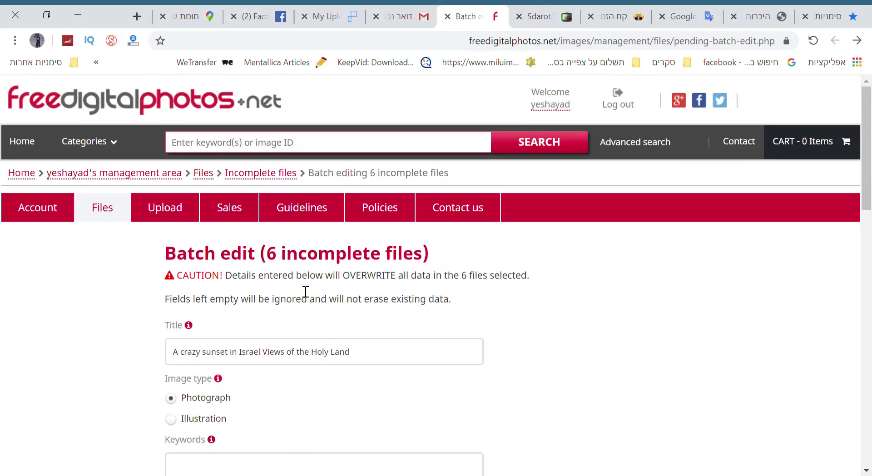
pyautogui.scroll(-4, 305, 292)
pyautogui.scroll(-2, 306, 292)
pyautogui.scroll(3, 305, 292)
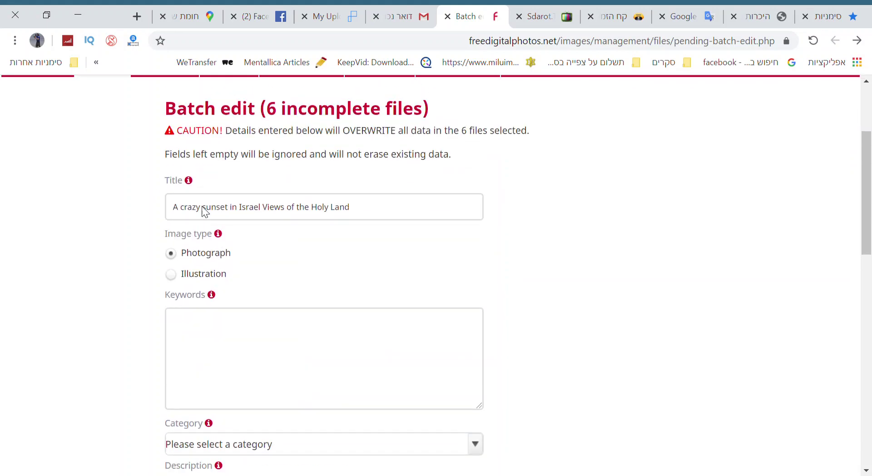
pyautogui.moveTo(207, 207); pyautogui.dragTo(132, 187)
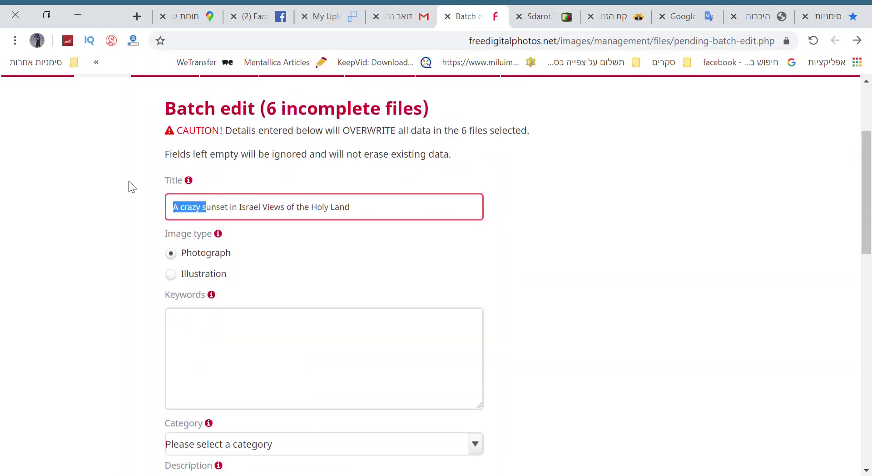
pyautogui.write('S')
# Step: Fill in the keywords with the comma-separated sunset list running from israel, sunset, view, nature and landscape to summer, bright and stormy
pyautogui.scroll(-3, 473, 283)
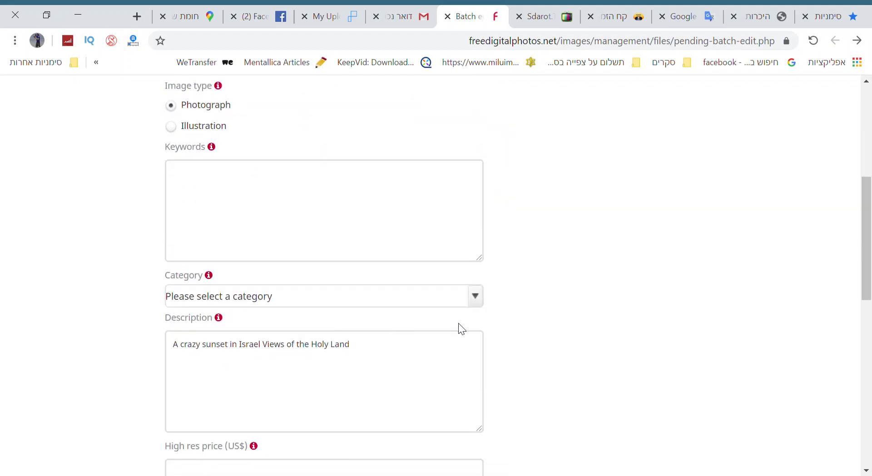
pyautogui.hotkey('alt', 'Tab')
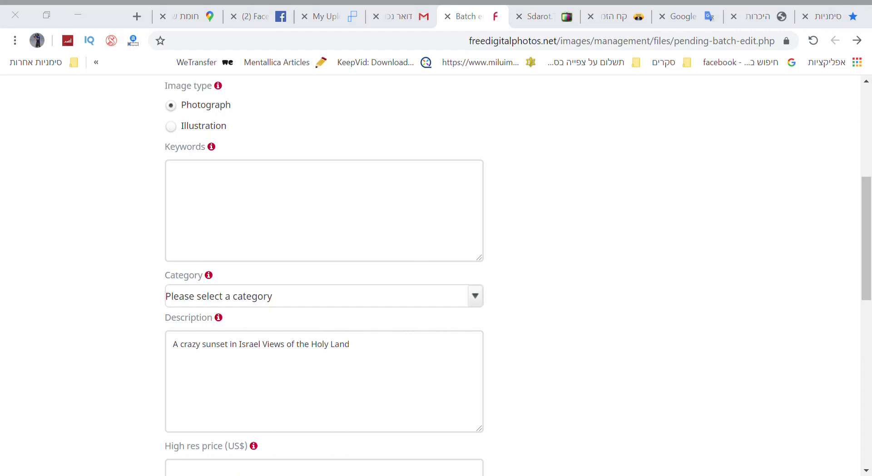
pyautogui.hotkey('alt', 'Tab')
pyautogui.click(256, 192)
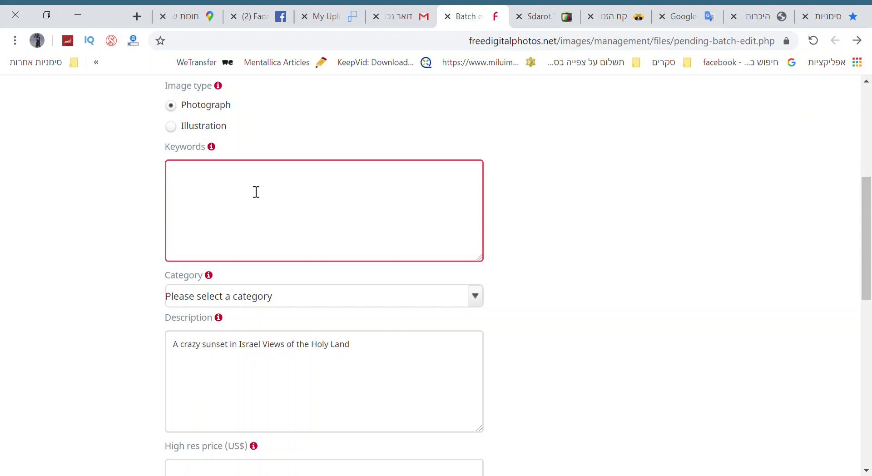
pyautogui.write('israel,sunset,view,nature,landscape,sea,tourism,sky,travel,sun,galilee,mountain,valley,beautiful,east,sunrise,outdoor,landmark,city,desert,water,scenic,background,sunlight,clouds,horizon,middle,panoramic,morning,red,evening,park,dusk,sunny,yellow,silhouette,west,light,dawn,sunshine,cloud,dramatic,dark,color,orange,forest,weather,summer,bright,stormy')
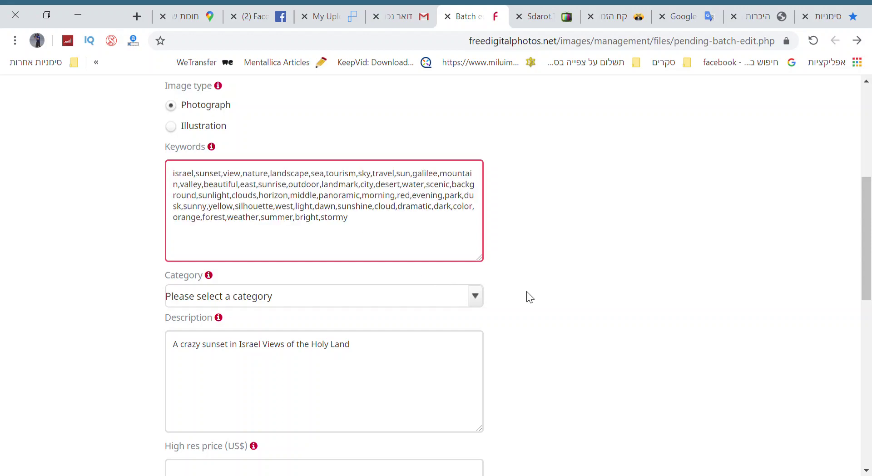
# Step: Set the batch's category to Nature > Landscapes and skyscapes > Sunset and sunrise
pyautogui.scroll(-1, 527, 291)
pyautogui.click(435, 224)
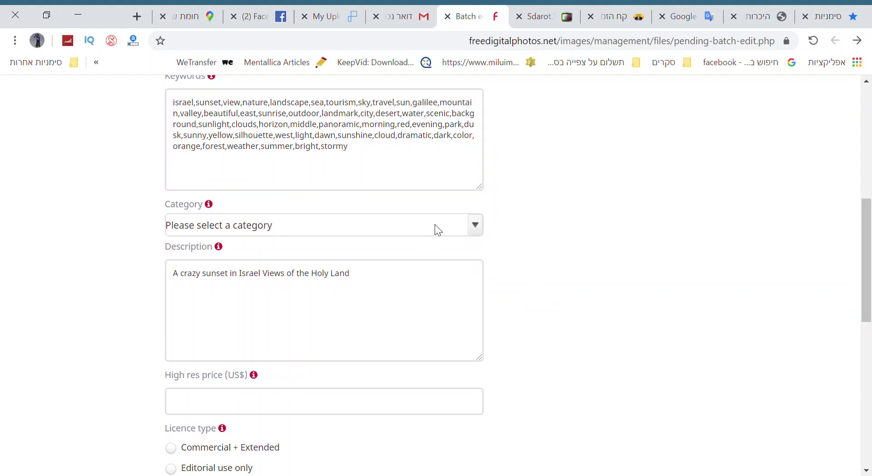
pyautogui.scroll(-2, 433, 292)
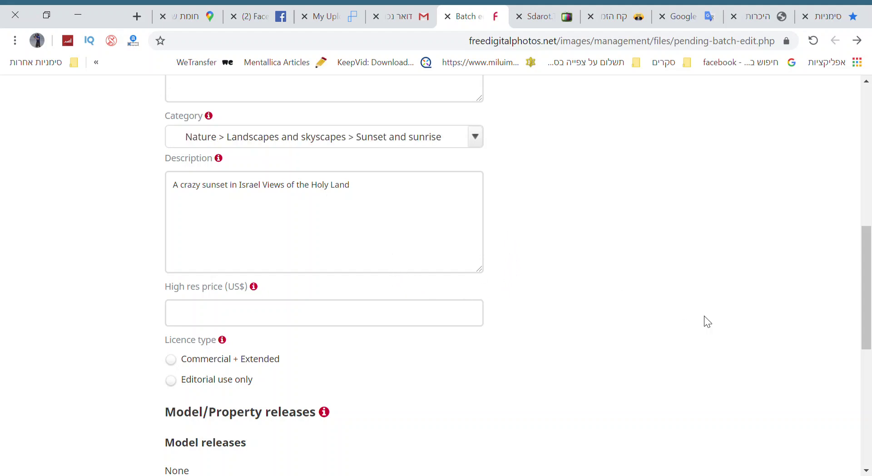
# Step: Set the licence type to Commercial + Extended and accept the terms and conditions
pyautogui.scroll(-4, 716, 323)
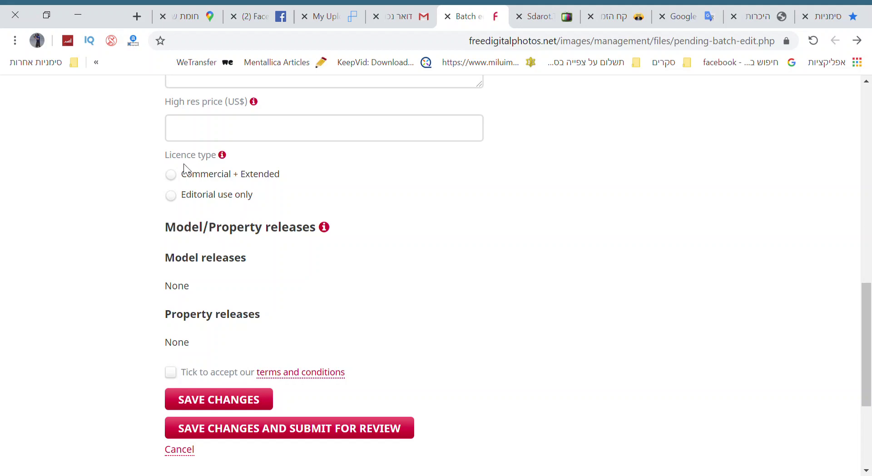
pyautogui.click(180, 176)
# Step: Set the high res price to US$10.00, then save the batch changes and submit the photos for review
pyautogui.scroll(2, 395, 269)
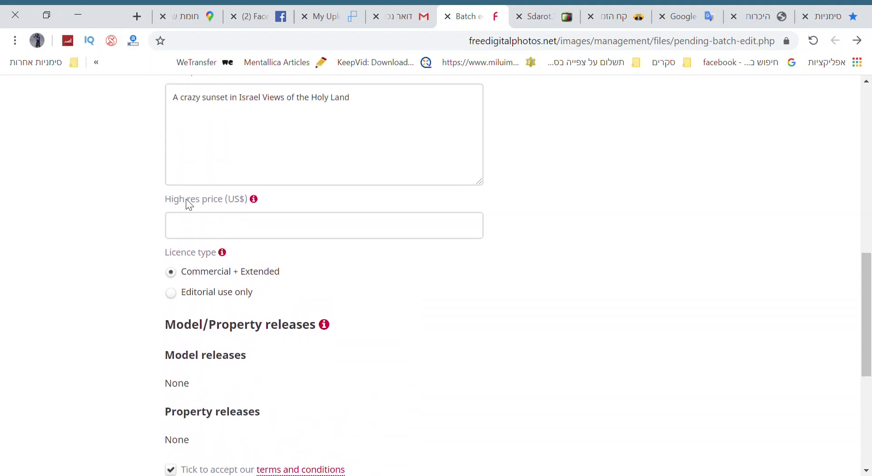
pyautogui.click(198, 230)
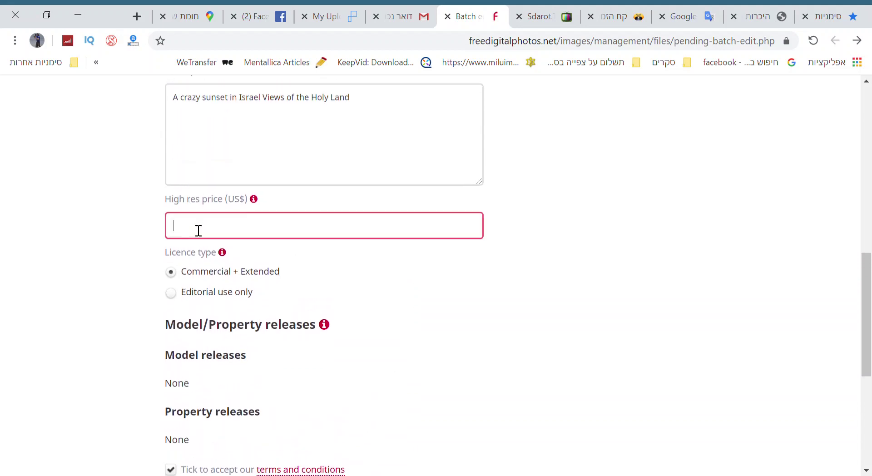
pyautogui.click(253, 203)
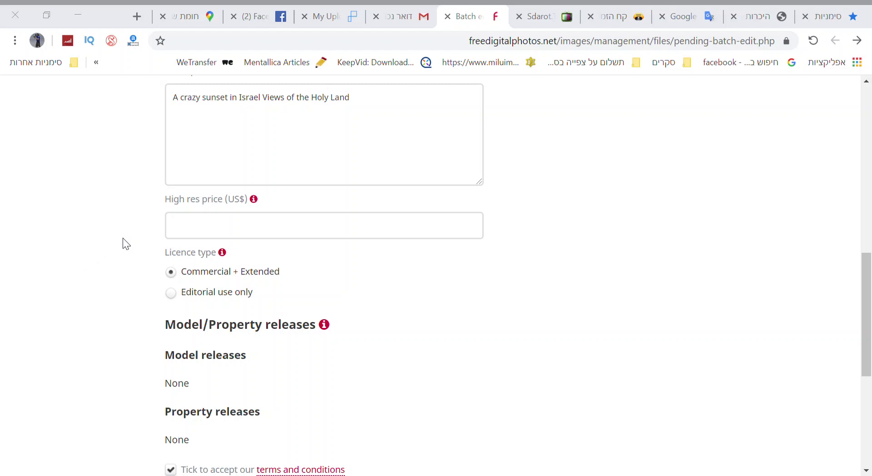
pyautogui.click(171, 273)
pyautogui.click(325, 232)
pyautogui.click(275, 279)
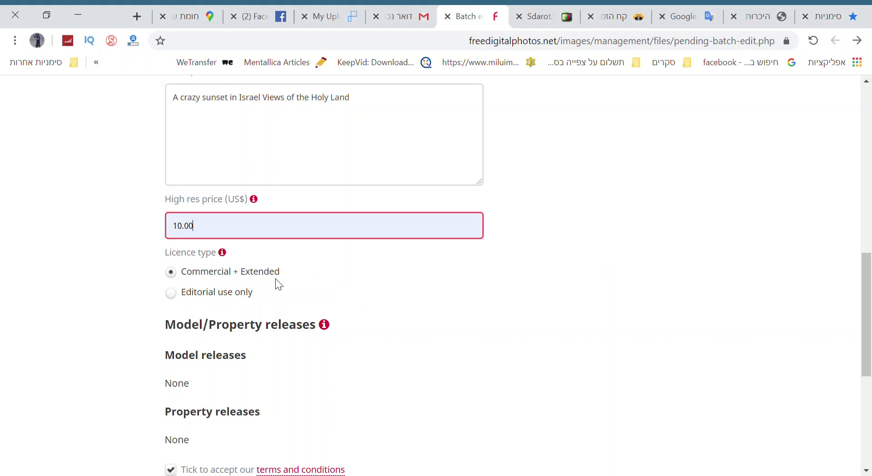
pyautogui.scroll(-5, 462, 291)
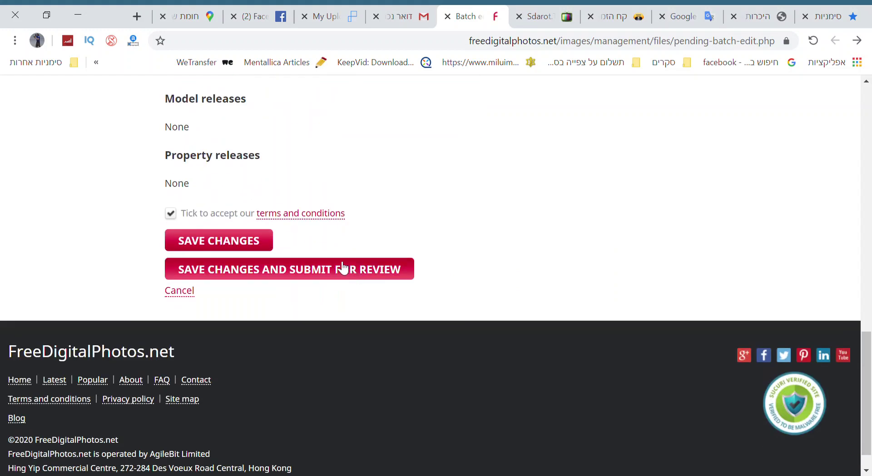
pyautogui.click(325, 278)
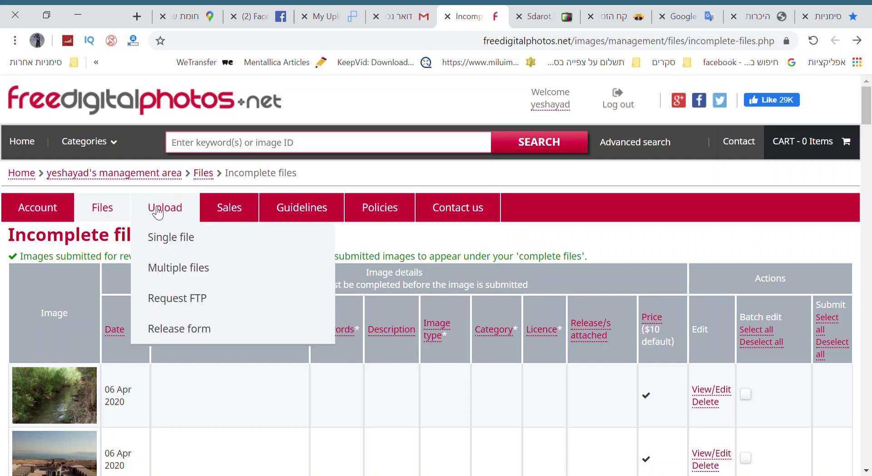
# Step: Open the complete files list and set it to show 500 images per page
pyautogui.moveTo(109, 216)
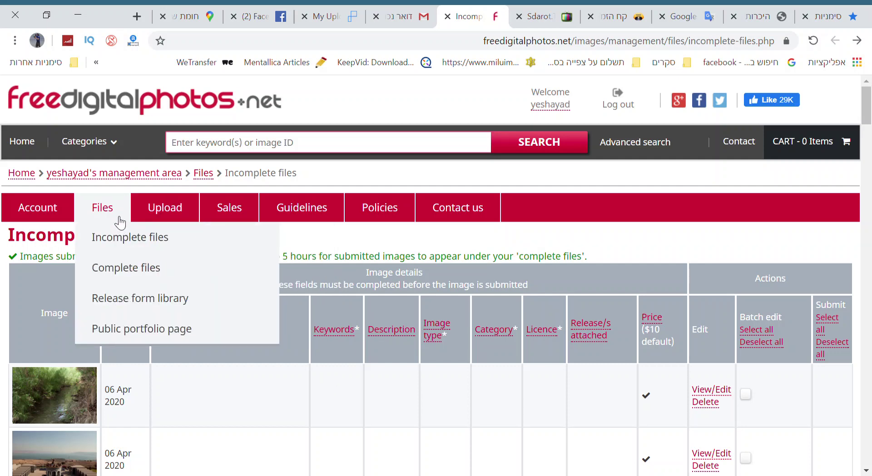
pyautogui.click(128, 274)
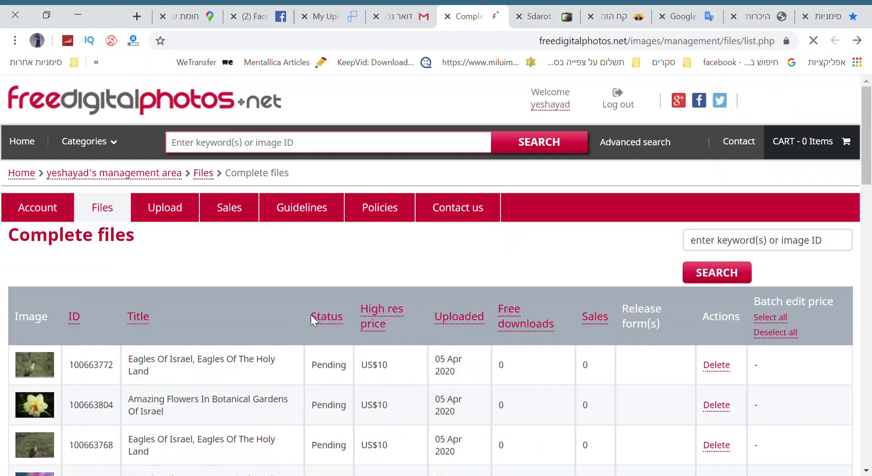
pyautogui.scroll(-4, 329, 347)
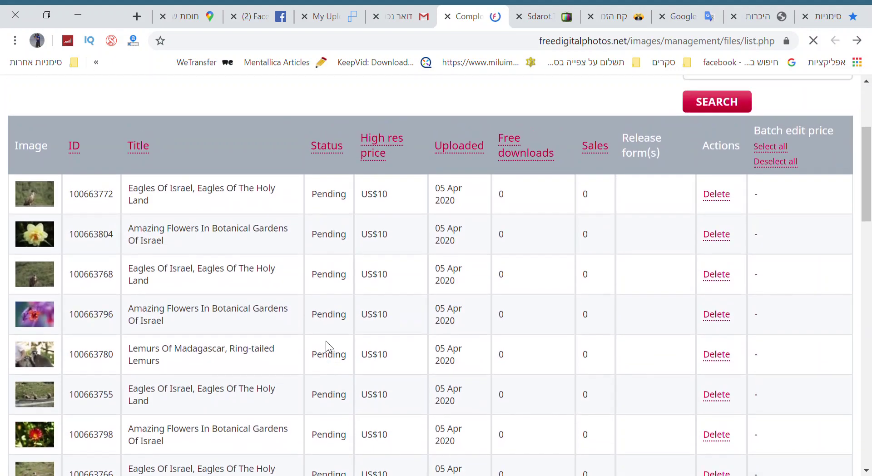
pyautogui.scroll(-20, 326, 341)
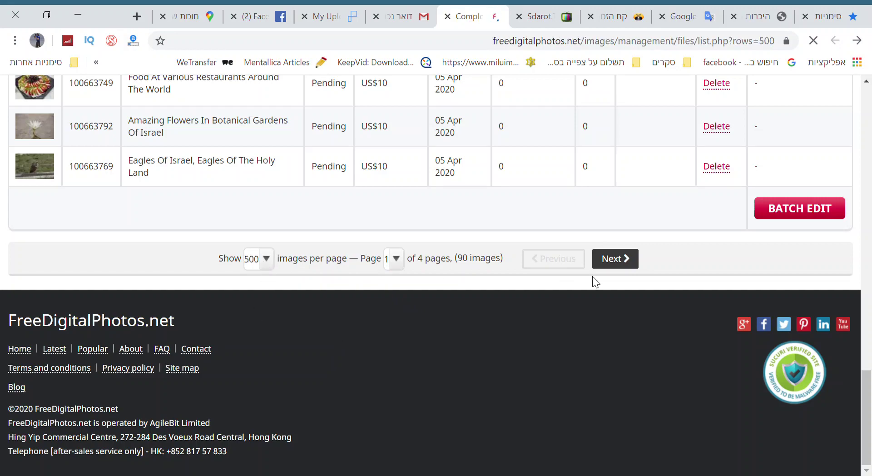
# Step: Look through the full list of complete files, examining their titles, status, prices and upload dates
pyautogui.scroll(-15, 444, 358)
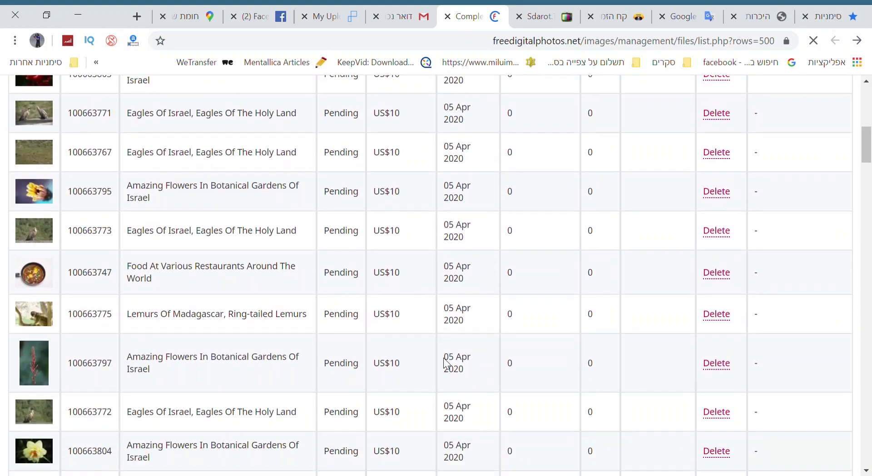
pyautogui.scroll(-20, 443, 358)
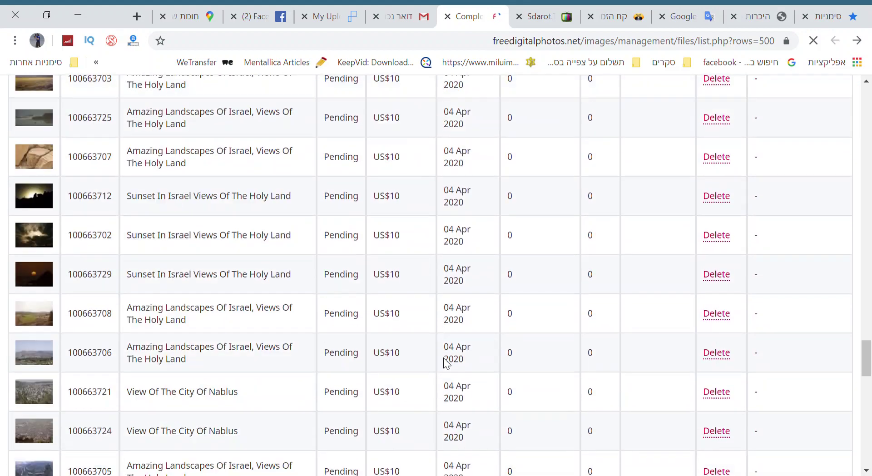
pyautogui.scroll(-8, 443, 357)
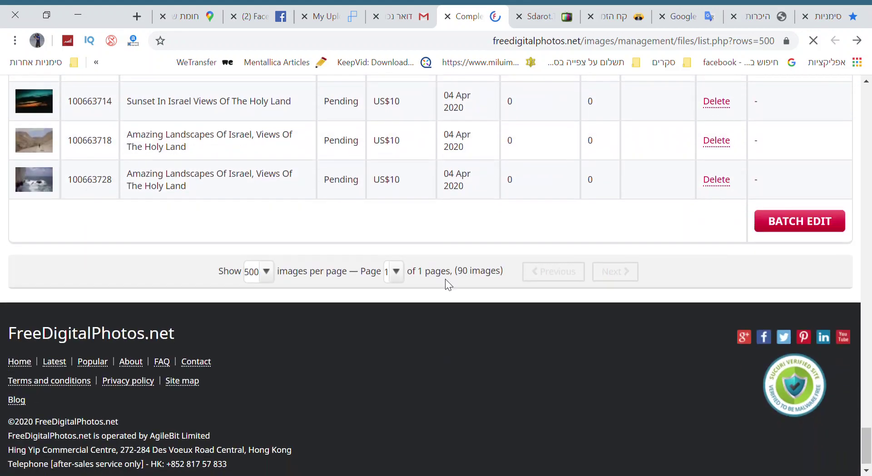
pyautogui.scroll(20, 457, 224)
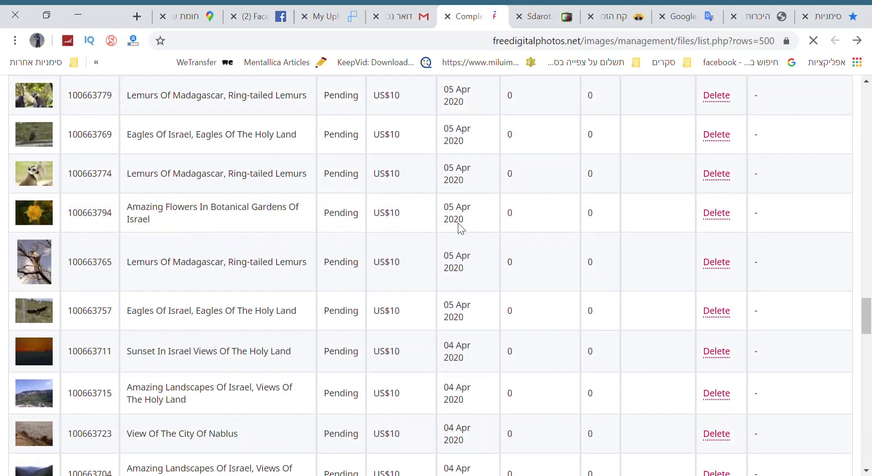
pyautogui.scroll(8, 461, 227)
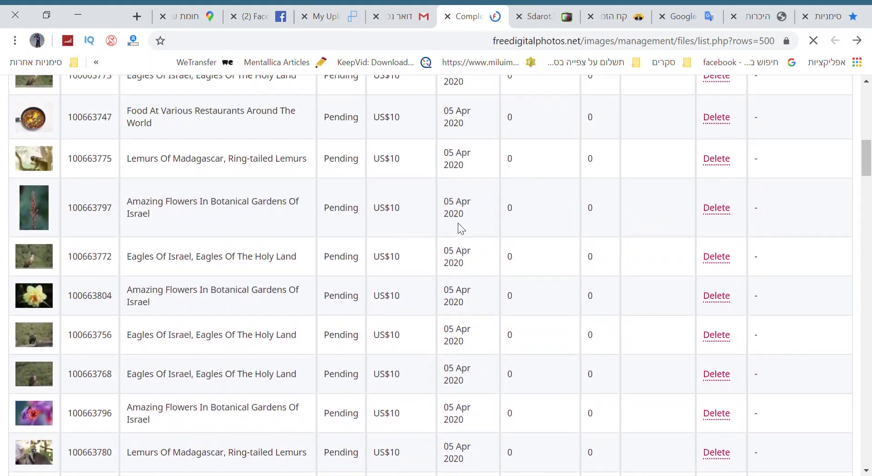
pyautogui.scroll(15, 459, 225)
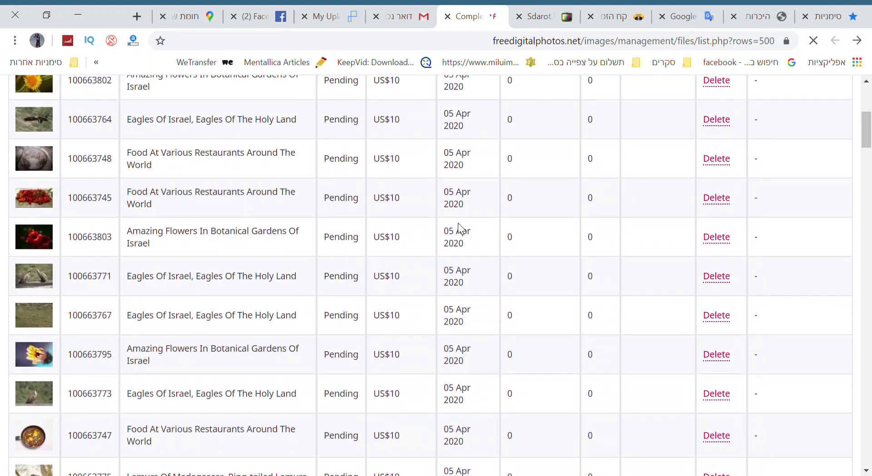
pyautogui.scroll(2, 458, 223)
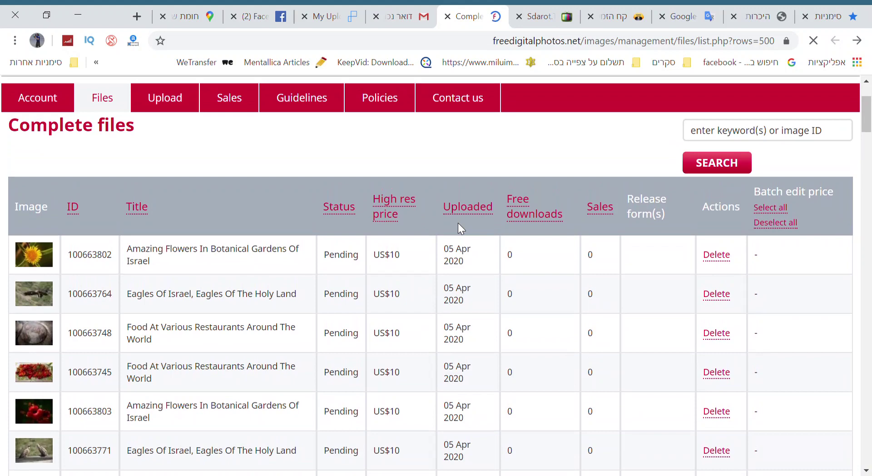
# Step: Check the notifications in the open Facebook tab and return to the complete files page
pyautogui.click(325, 10)
pyautogui.click(255, 16)
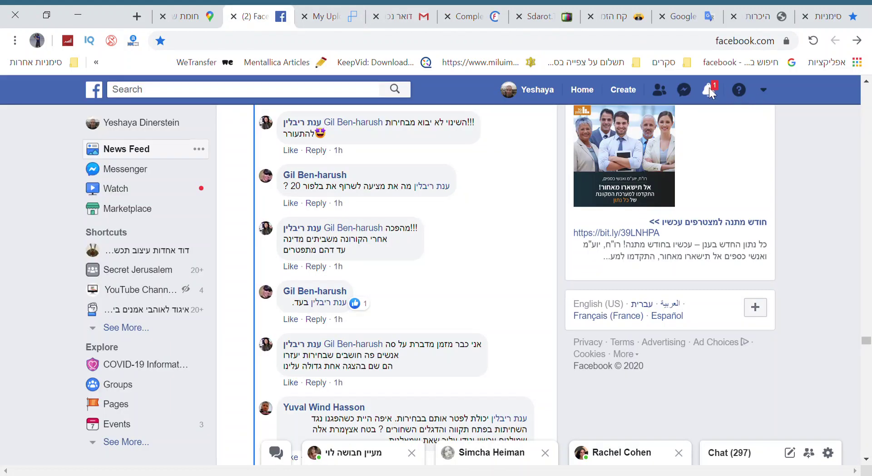
pyautogui.click(462, 10)
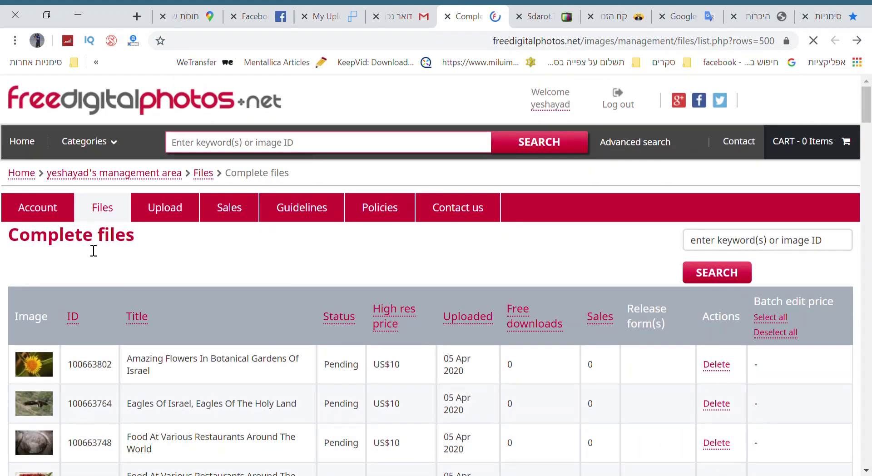
# Step: View the contributor's public portfolio page and go back to the complete files list
pyautogui.moveTo(104, 213)
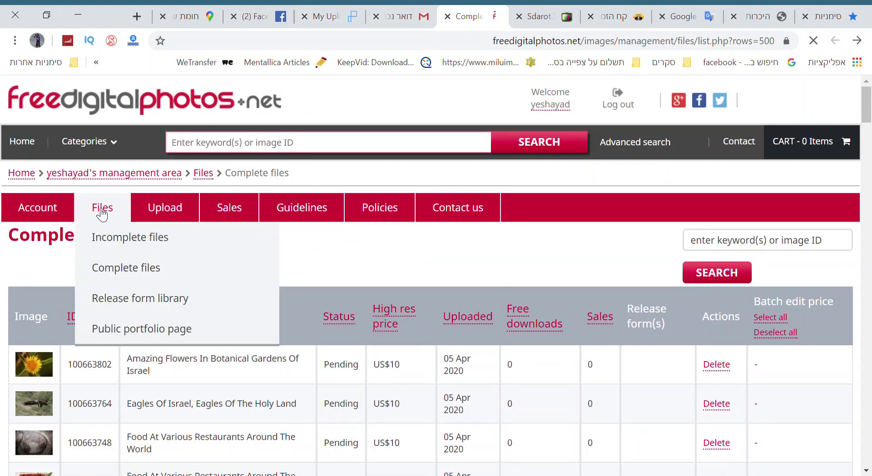
pyautogui.click(138, 331)
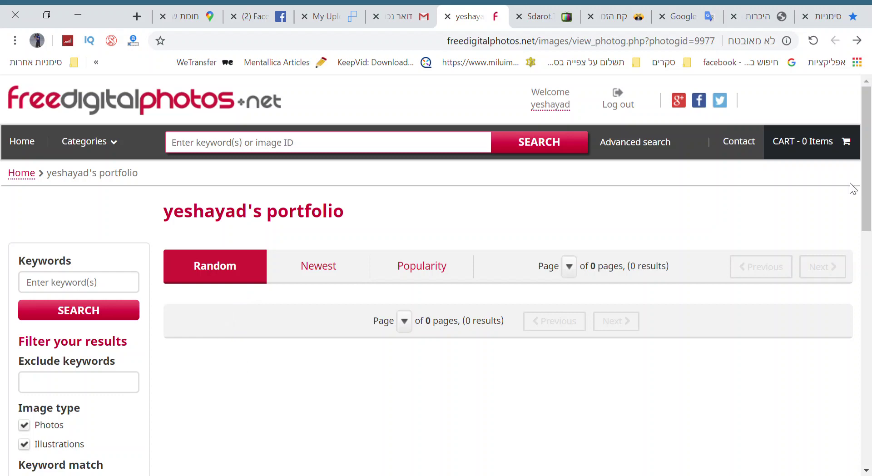
pyautogui.scroll(-5, 849, 188)
pyautogui.click(862, 44)
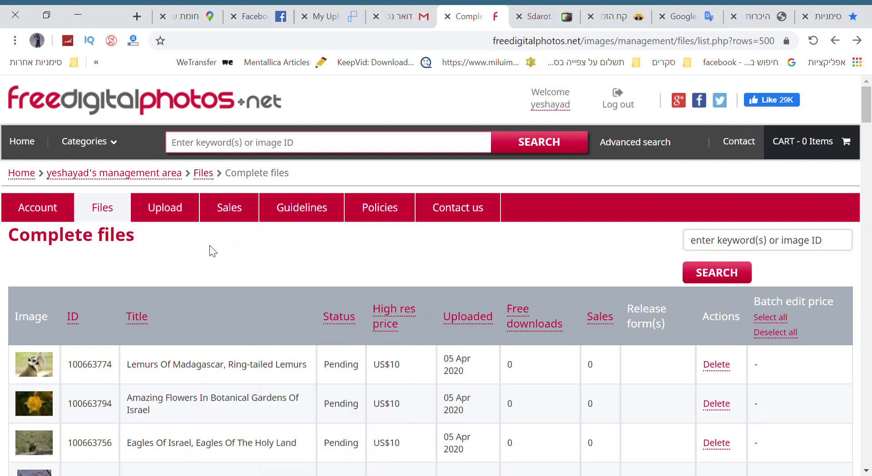
# Step: Browse the list of contributor guidelines and open the one on when you need a model release
pyautogui.moveTo(170, 213)
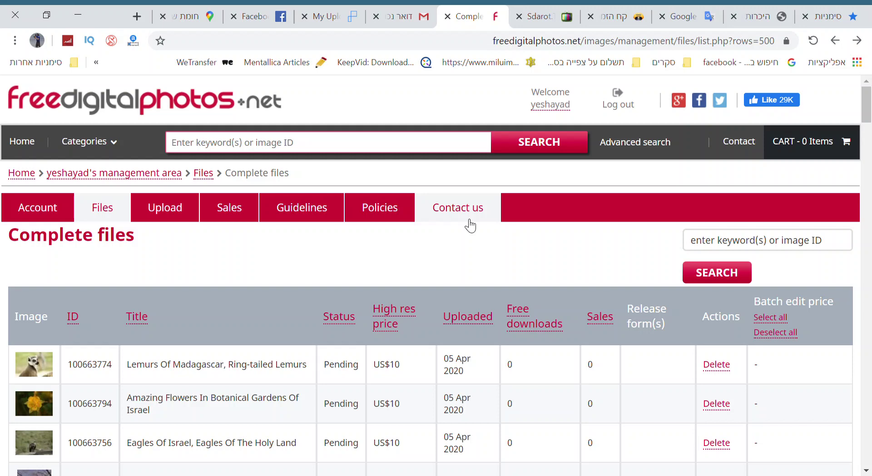
pyautogui.moveTo(300, 222)
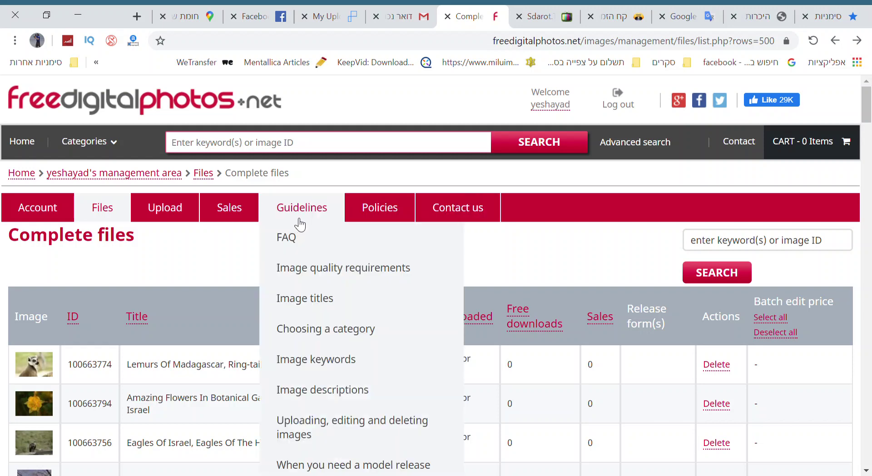
pyautogui.scroll(-3, 304, 293)
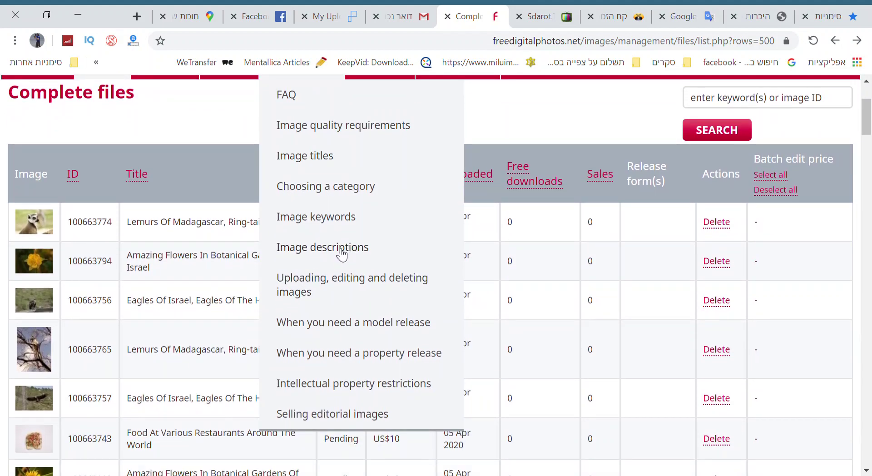
pyautogui.scroll(-1, 324, 282)
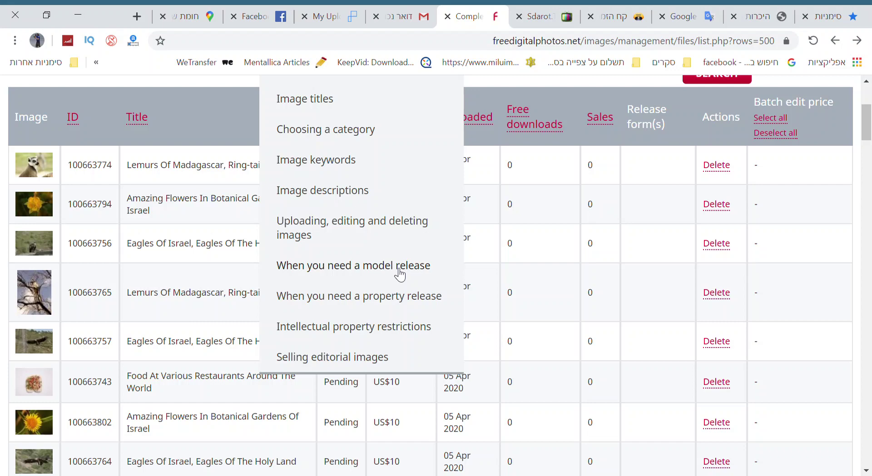
pyautogui.click(380, 269)
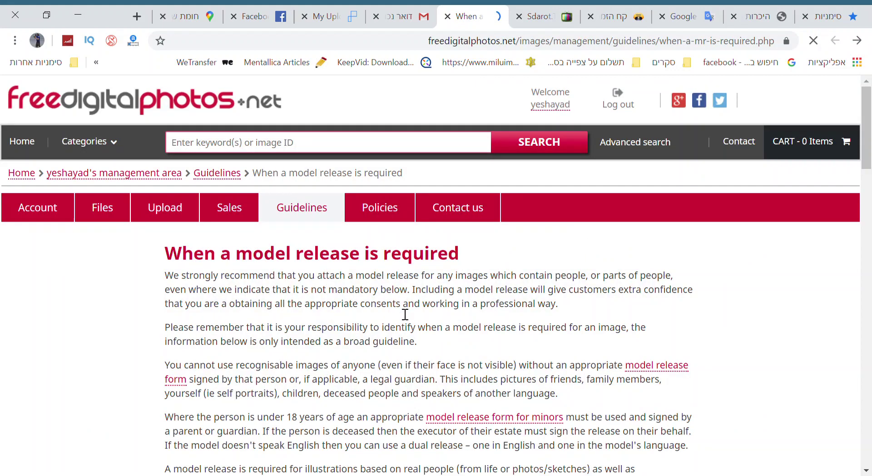
# Step: Read the model release guideline, examining the table of circumstances and the example images
pyautogui.scroll(-15, 405, 314)
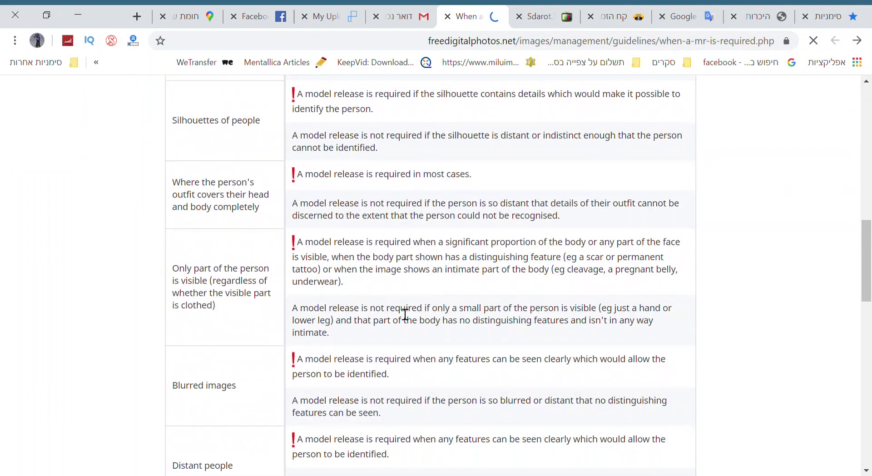
pyautogui.scroll(3, 405, 314)
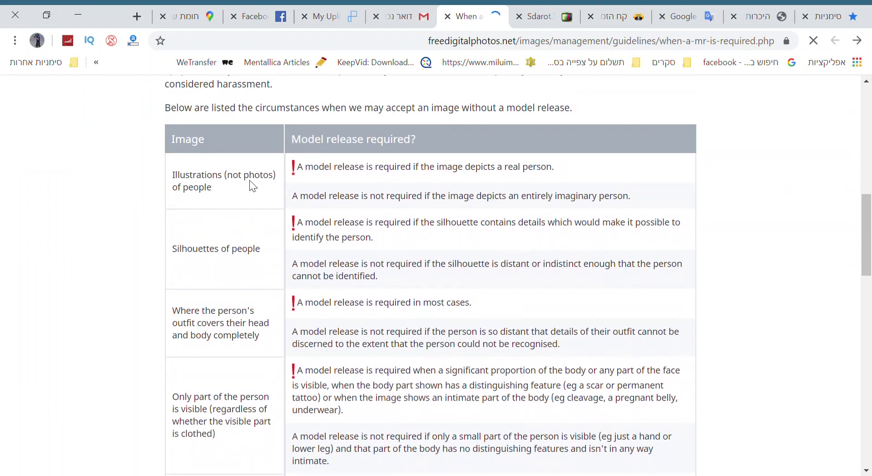
pyautogui.scroll(-10, 342, 247)
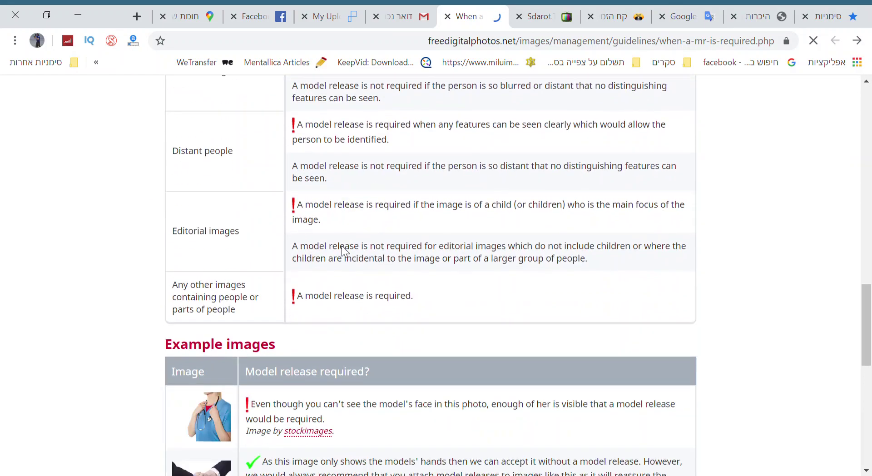
pyautogui.scroll(-8, 341, 246)
pyautogui.scroll(3, 357, 189)
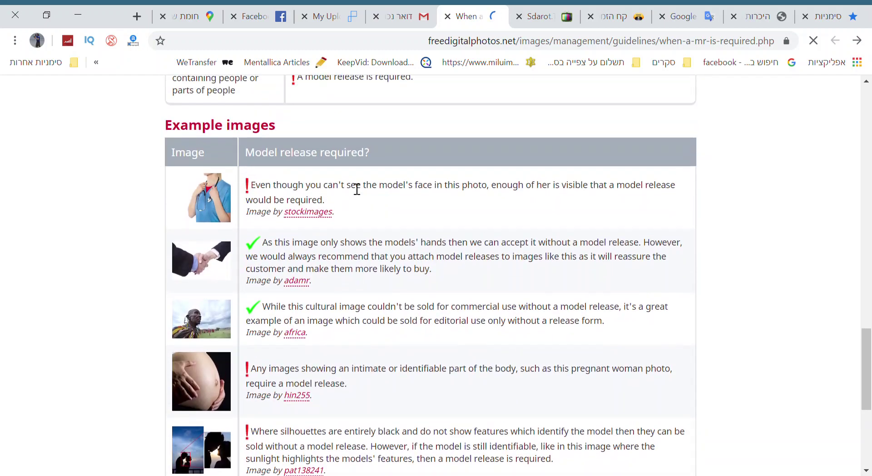
pyautogui.scroll(-2, 288, 328)
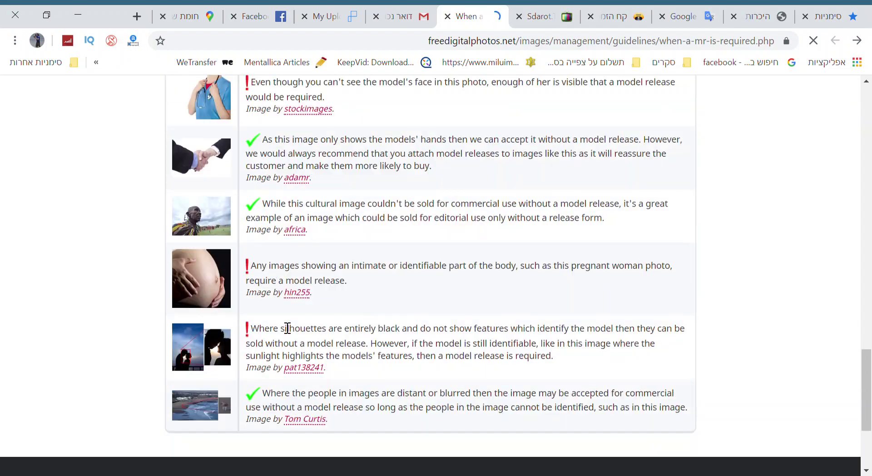
# Step: Look over the model release table and example images once more and open the site's popular images page
pyautogui.scroll(-2, 287, 328)
pyautogui.scroll(12, 281, 324)
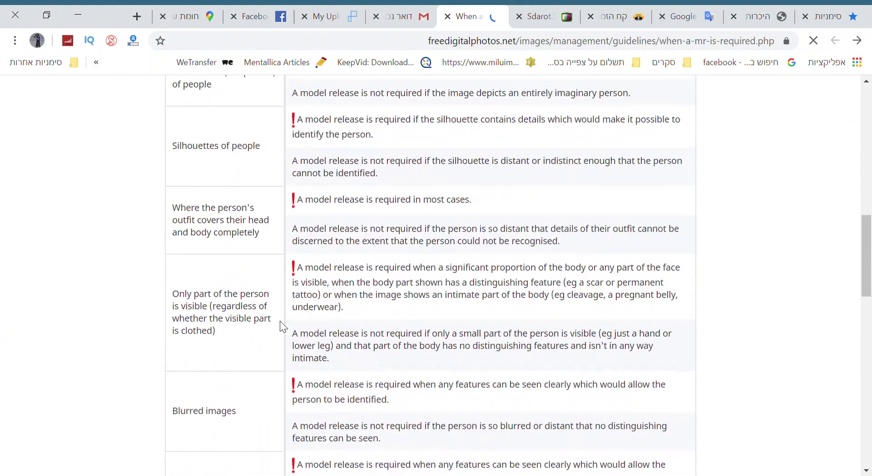
pyautogui.scroll(10, 282, 324)
pyautogui.scroll(-10, 288, 328)
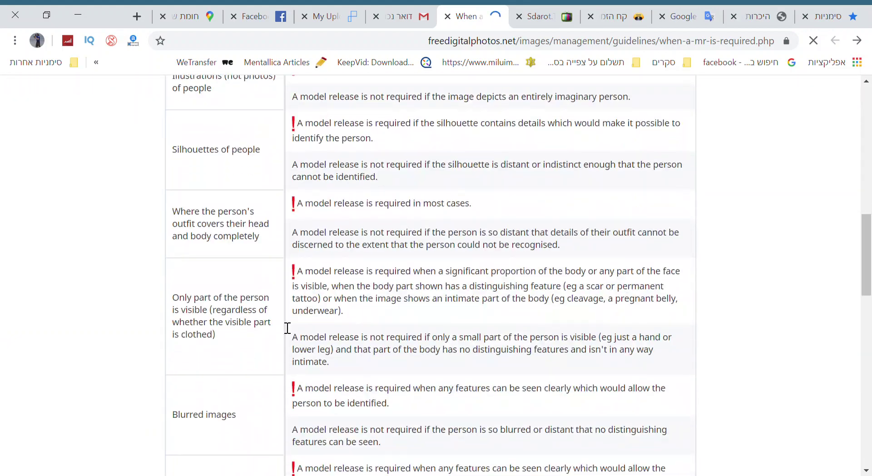
pyautogui.scroll(-10, 287, 328)
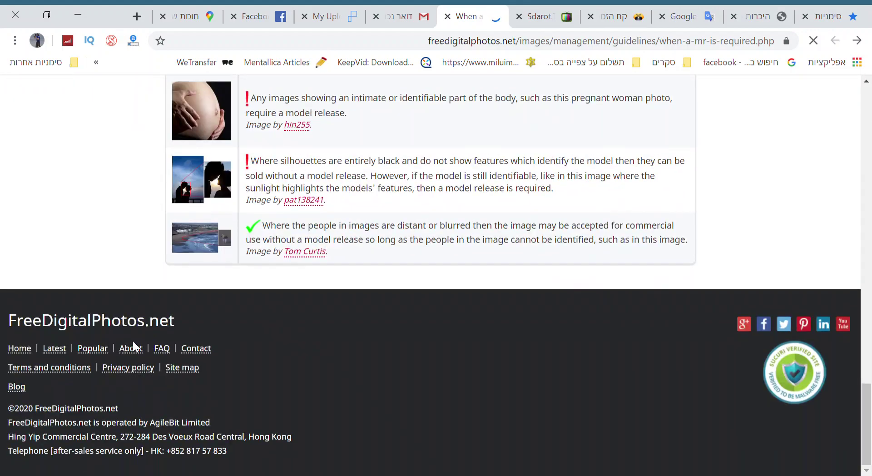
pyautogui.click(91, 350)
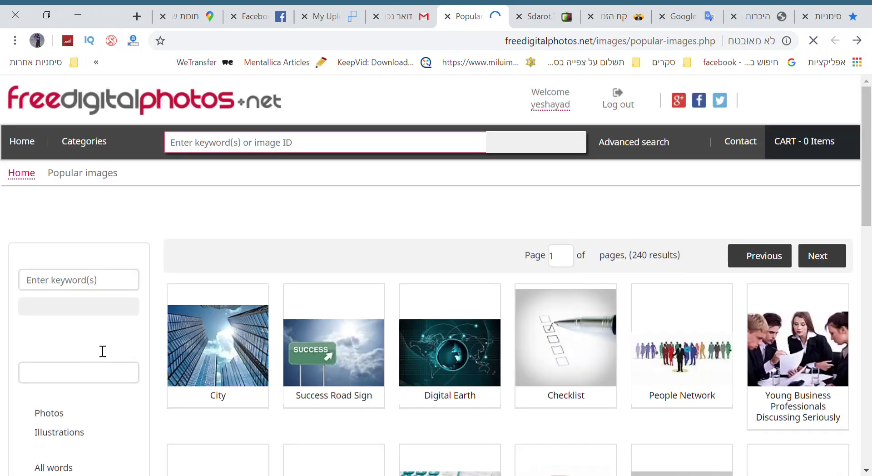
# Step: Browse the first page of popular images, examining the thumbnails, the page navigation and the result filters
pyautogui.scroll(-4, 318, 362)
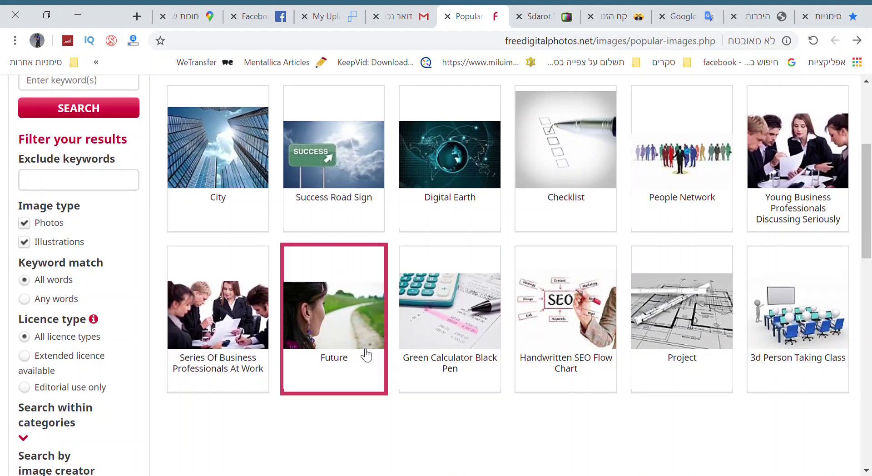
pyautogui.scroll(-6, 364, 354)
pyautogui.scroll(-4, 367, 354)
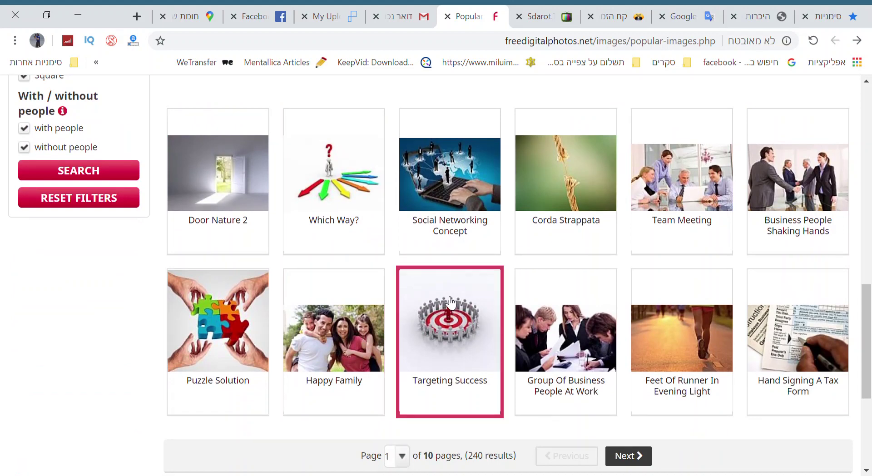
pyautogui.scroll(-5, 445, 314)
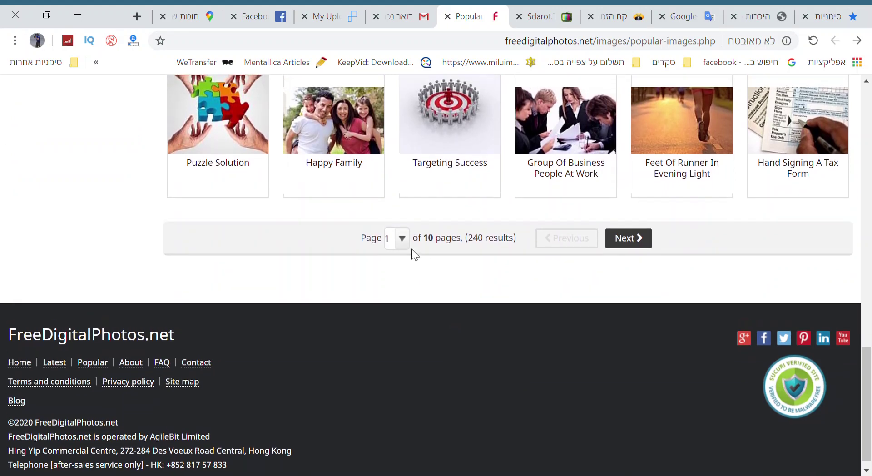
pyautogui.scroll(4, 412, 249)
pyautogui.scroll(5, 72, 297)
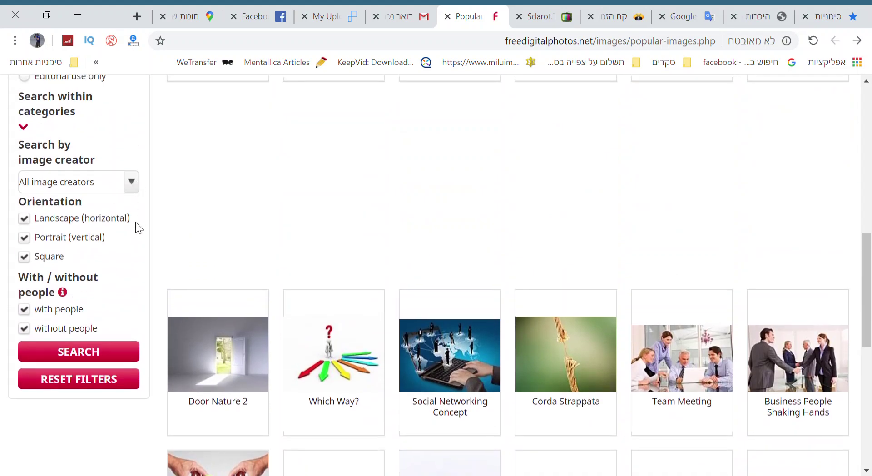
pyautogui.scroll(4, 136, 222)
pyautogui.scroll(5, 136, 222)
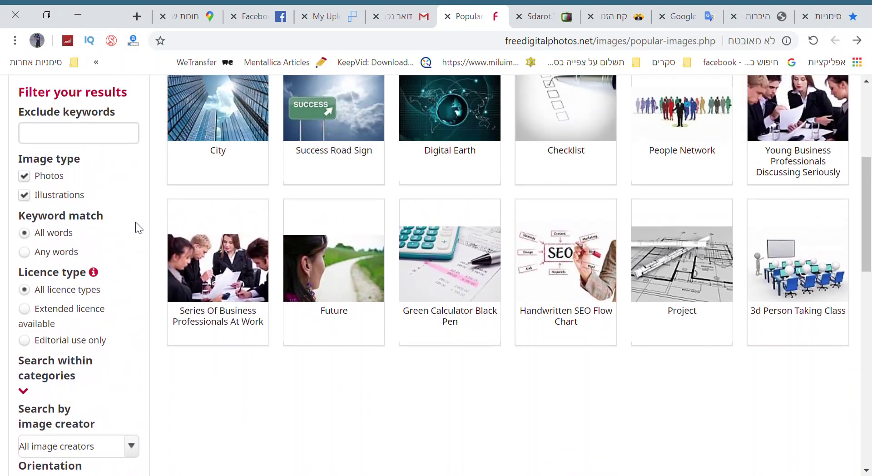
pyautogui.scroll(3, 135, 222)
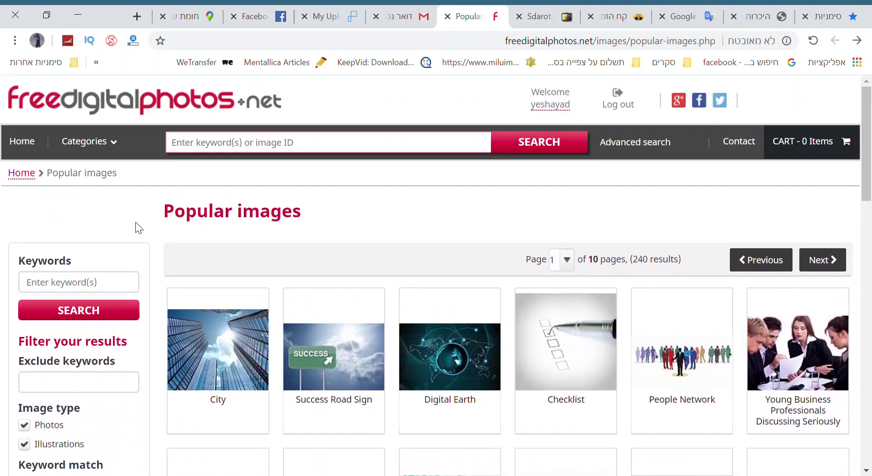
pyautogui.scroll(-3, 136, 222)
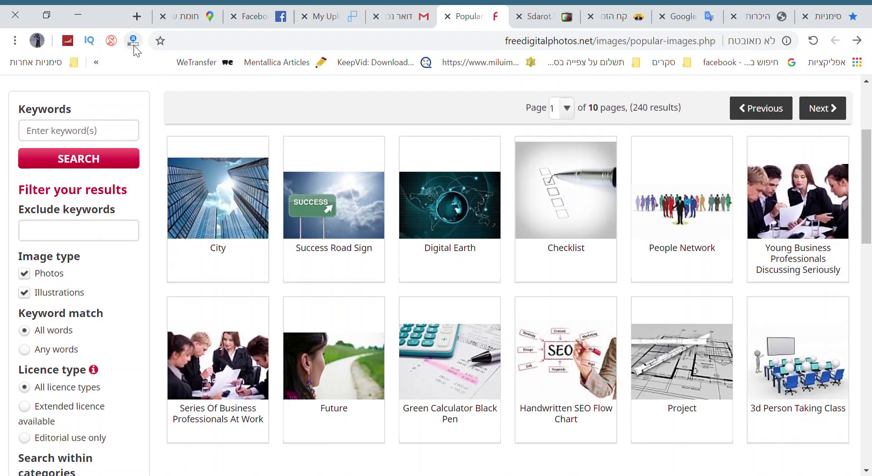
pyautogui.scroll(3, 393, 208)
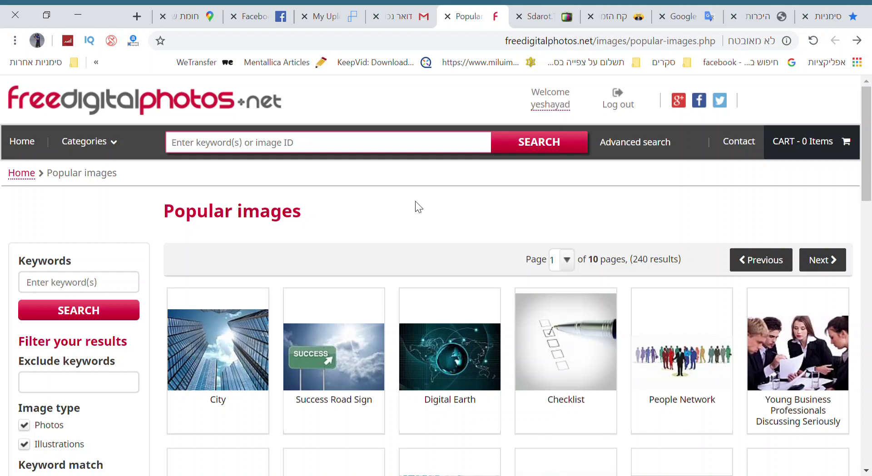
pyautogui.scroll(-2, 429, 214)
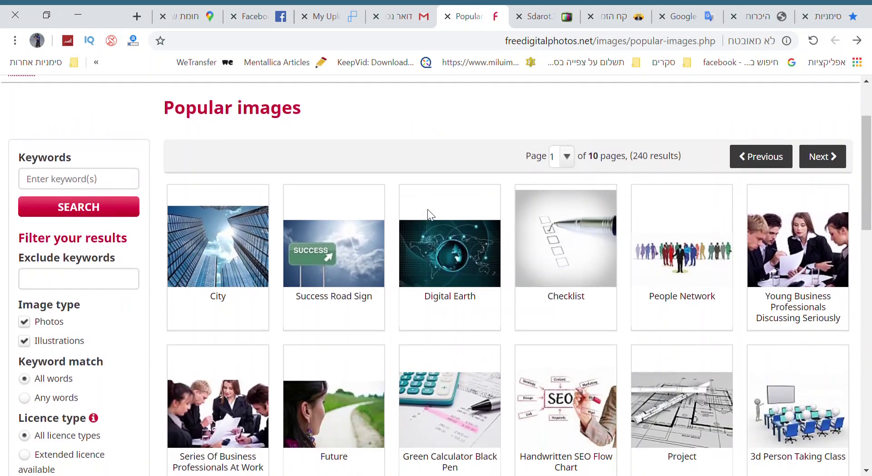